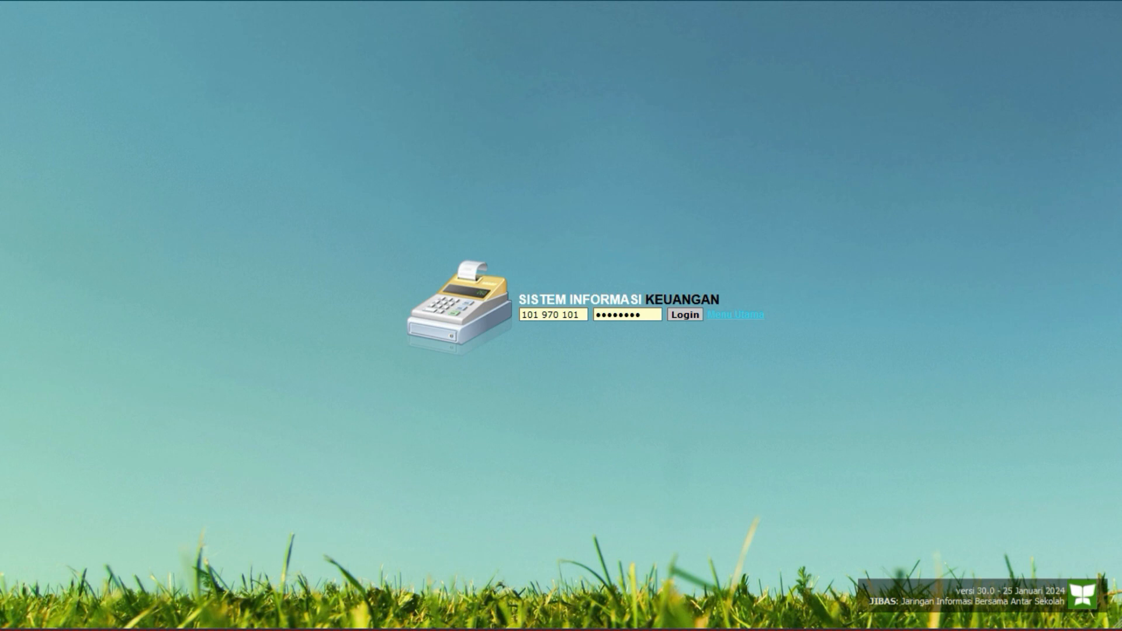
Log in to JIBAS Keuangan and open the Transaksi Penerimaan form.
{"action": "left_click", "coordinate": [579, 314]}
{"action": "left_click", "coordinate": [640, 316]}
{"action": "left_click", "coordinate": [569, 319]}
{"action": "left_click", "coordinate": [621, 314]}
{"action": "left_click", "coordinate": [682, 316]}
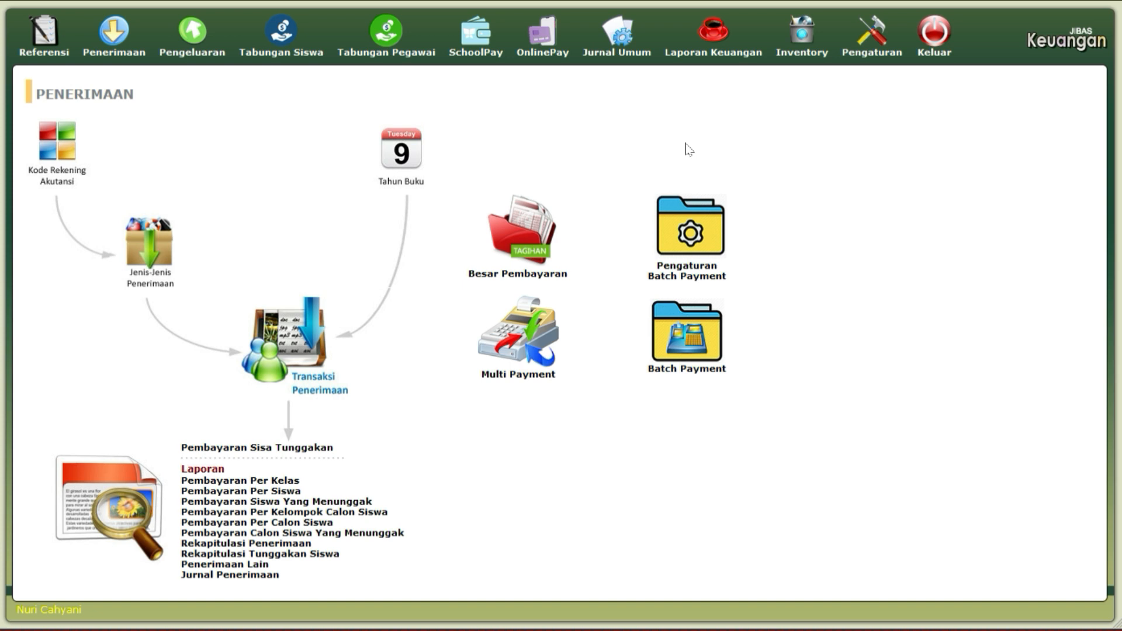
{"action": "left_click", "coordinate": [317, 340]}
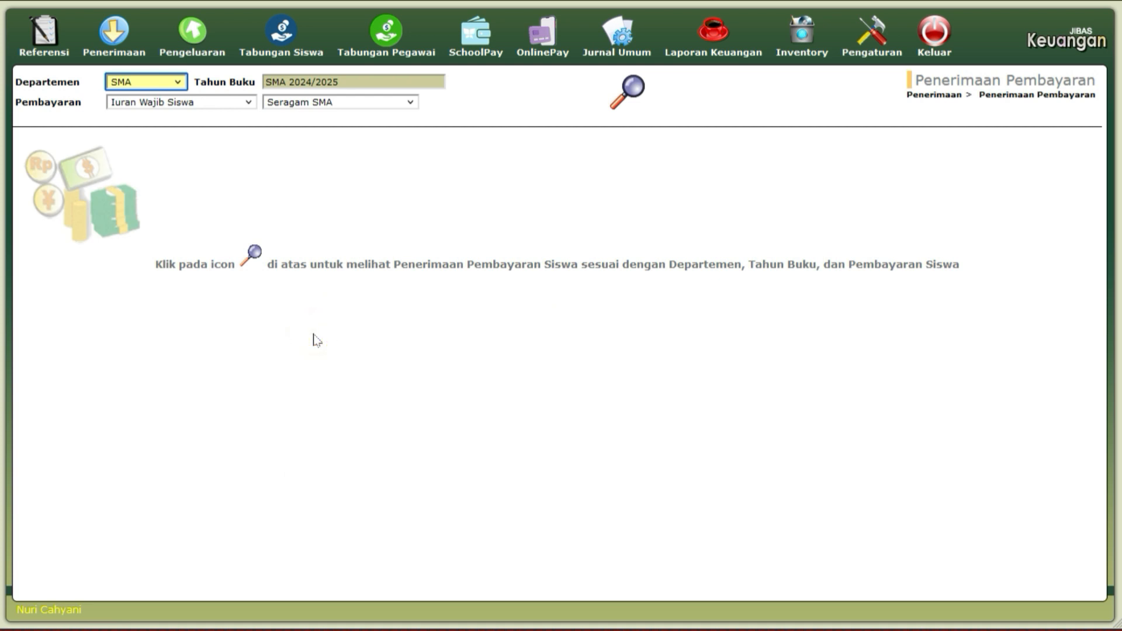
Choose SMA, Iuran Wajib Siswa and Seragam SMA, then search to list the class 10 A students.
{"action": "left_click", "coordinate": [170, 85]}
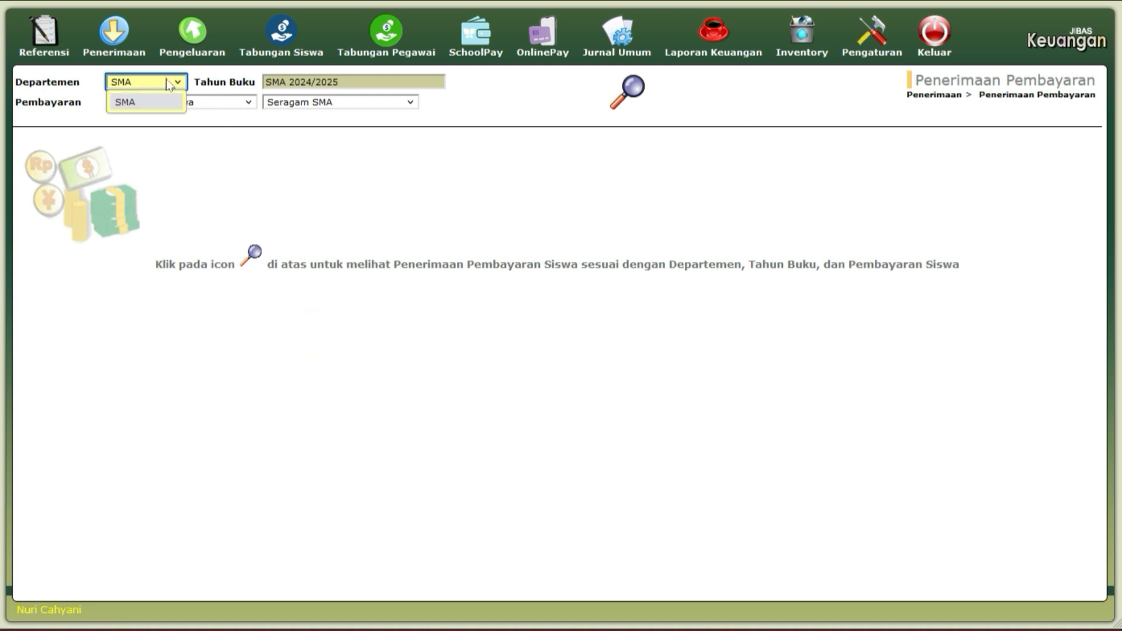
{"action": "left_click", "coordinate": [170, 84]}
{"action": "left_click", "coordinate": [204, 105]}
{"action": "left_click", "coordinate": [201, 112]}
{"action": "left_click", "coordinate": [321, 106]}
{"action": "left_click", "coordinate": [331, 121]}
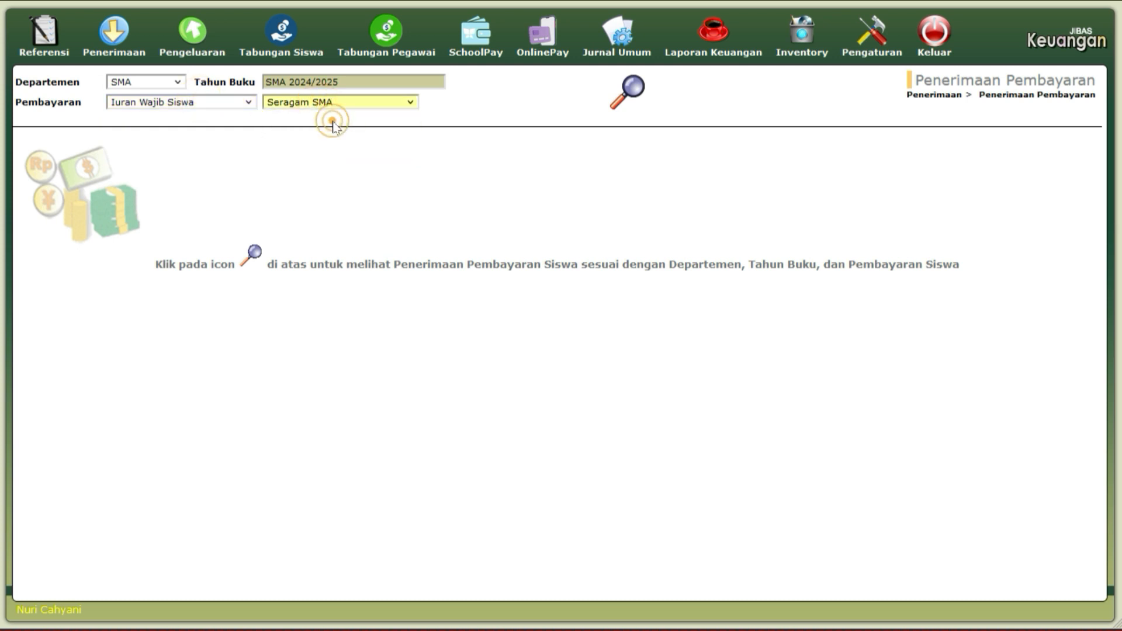
{"action": "left_click", "coordinate": [634, 103]}
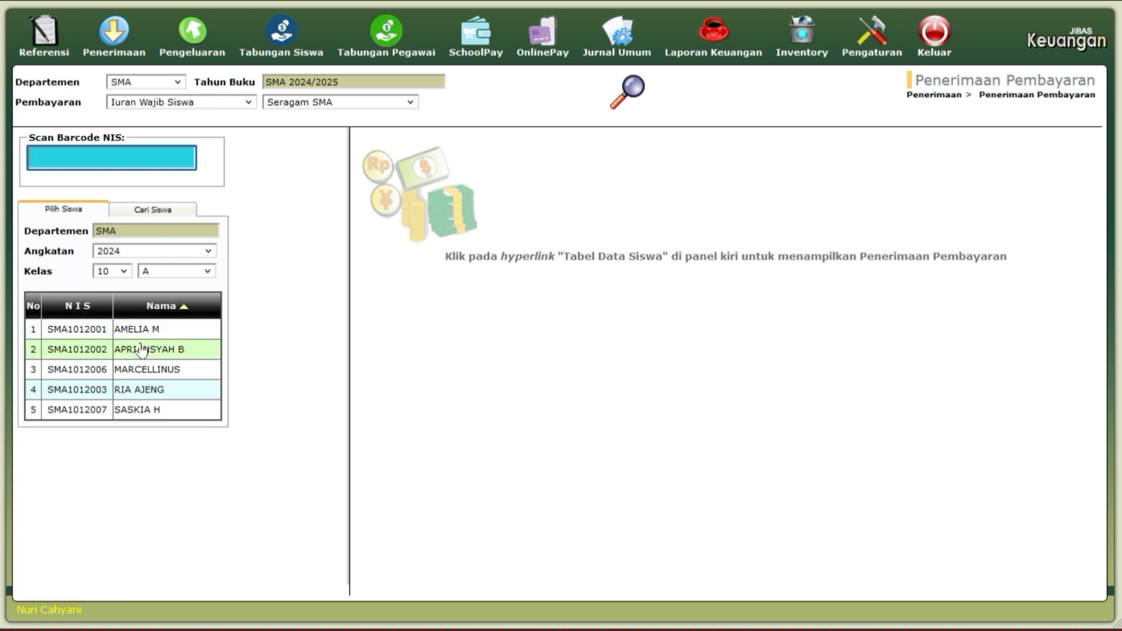
{"action": "left_click", "coordinate": [156, 211]}
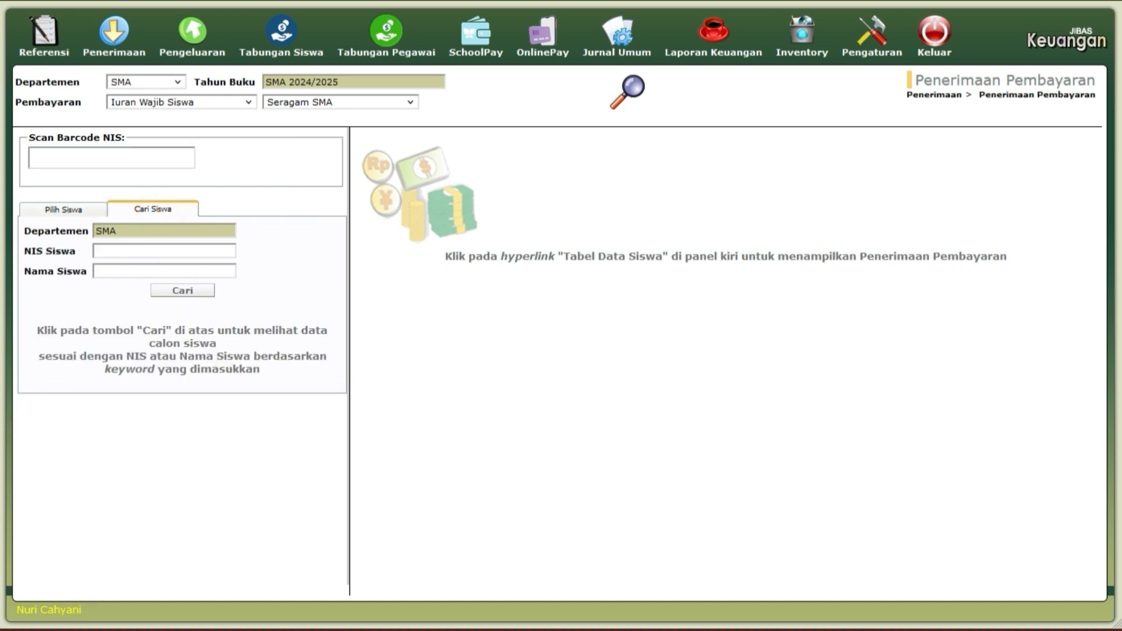
{"action": "left_click", "coordinate": [122, 251]}
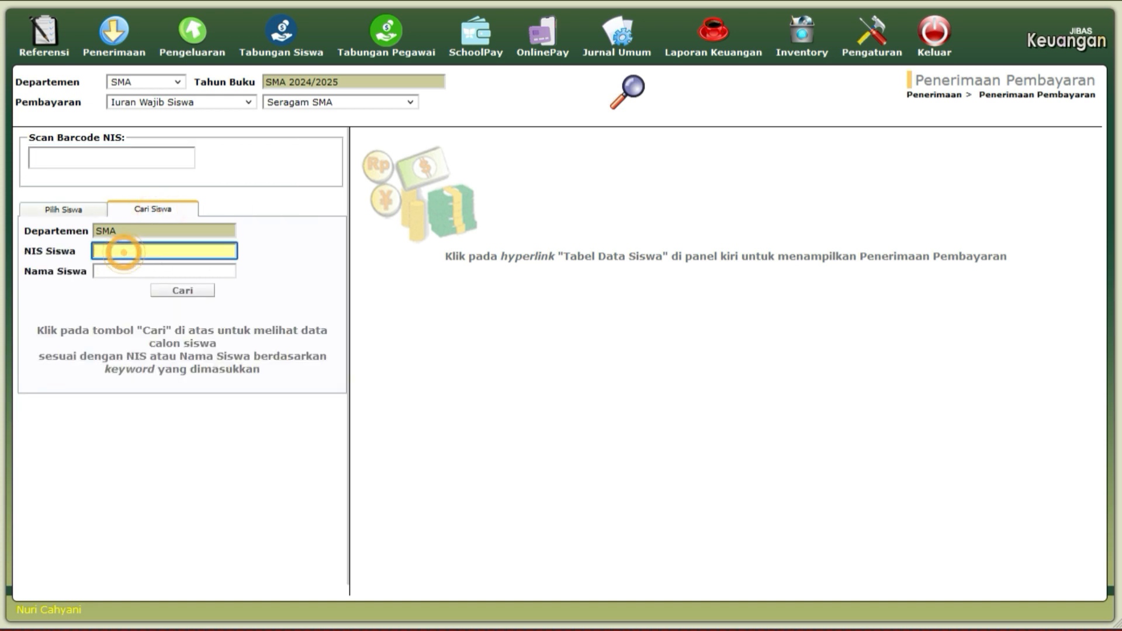
{"action": "left_click", "coordinate": [110, 273]}
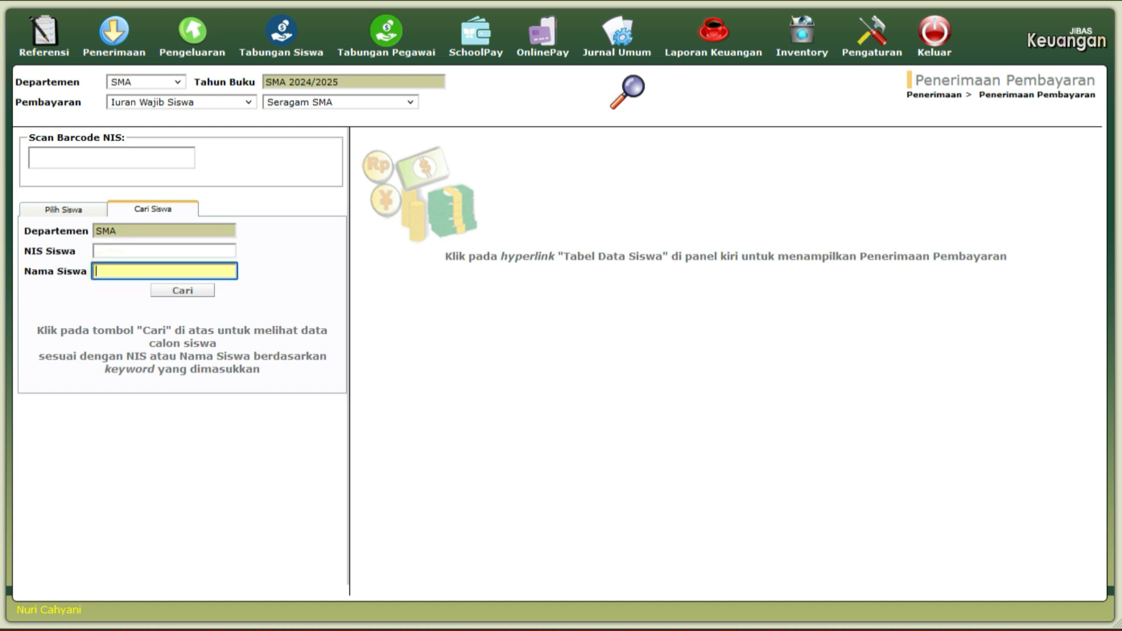
{"action": "left_click", "coordinate": [91, 214]}
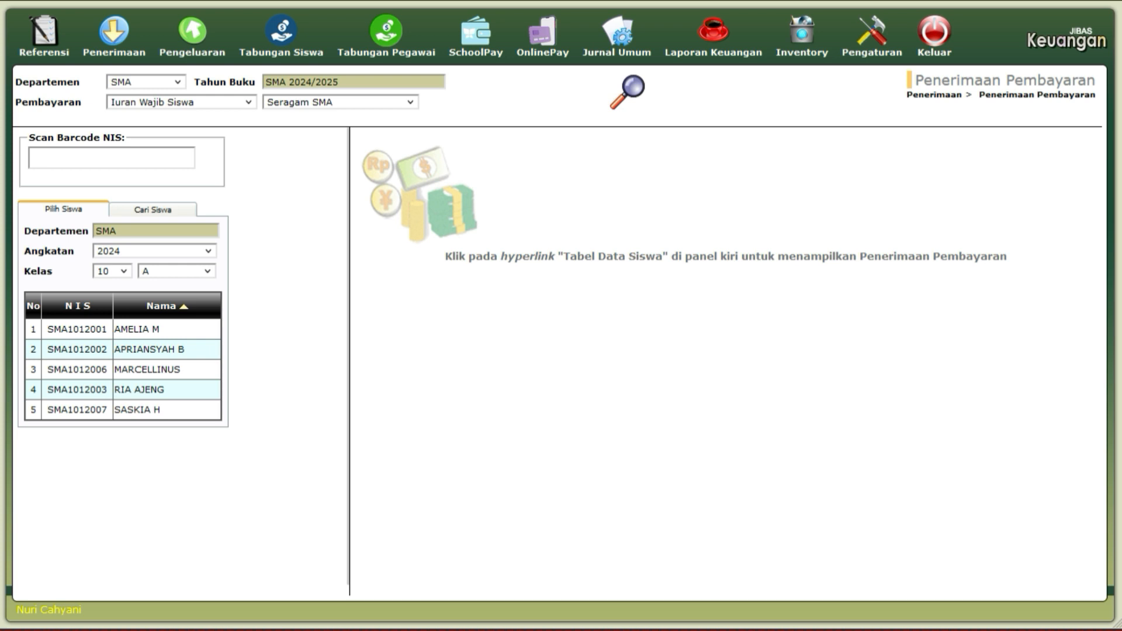
{"action": "left_click", "coordinate": [170, 159]}
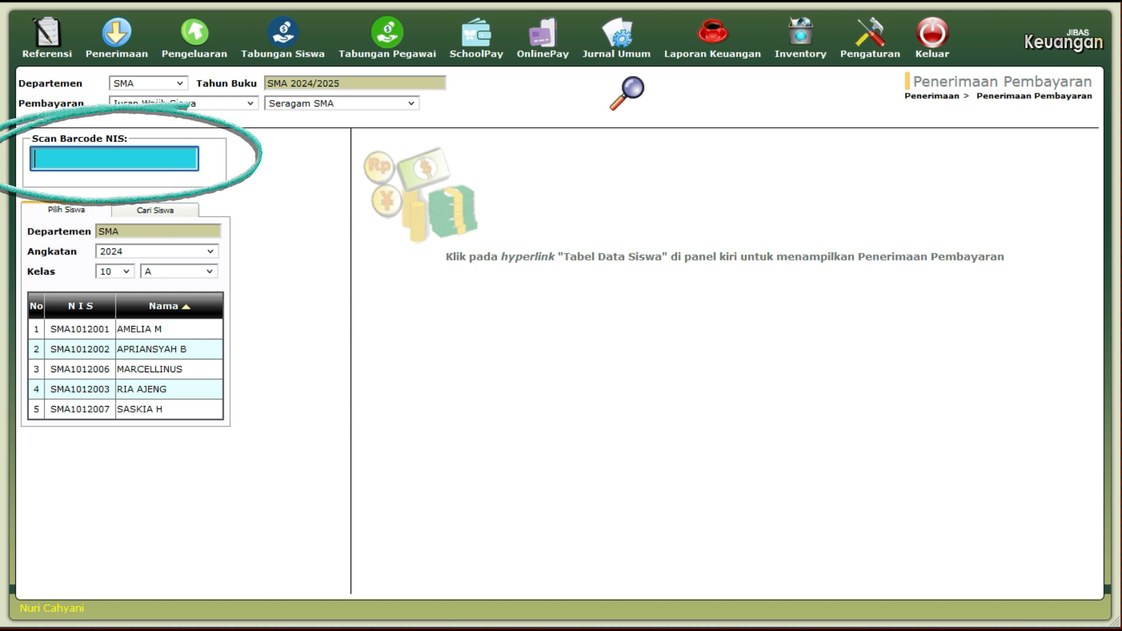
Enter the first student's NIS in Scan Barcode NIS to load their Seragam SMA bill.
{"action": "type", "text": "sma"}
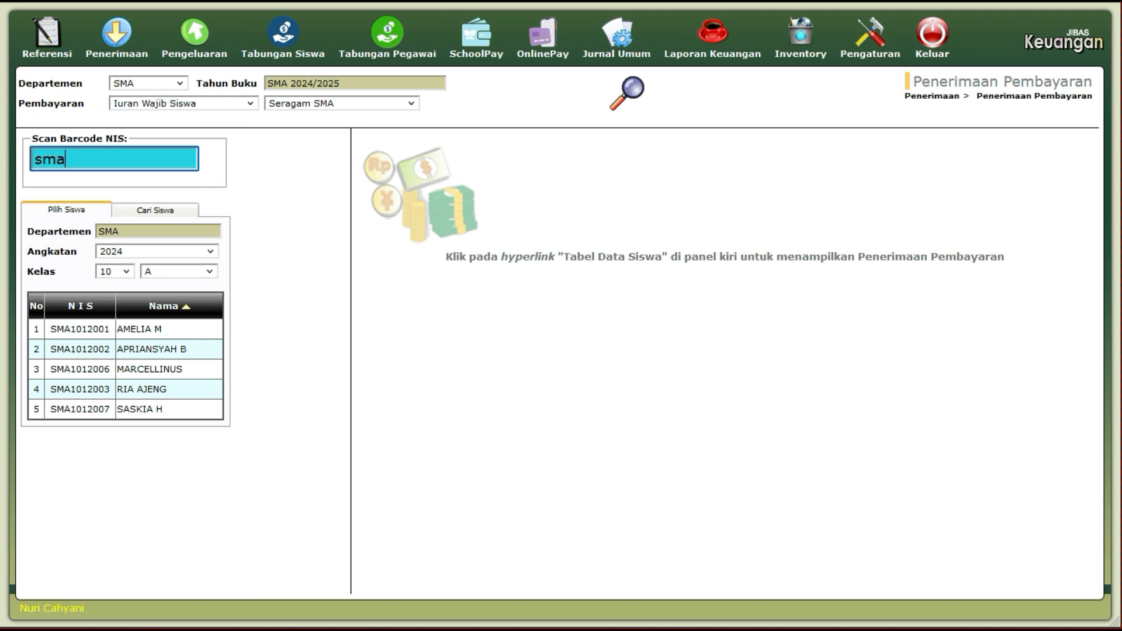
{"action": "type", "text": "1012001"}
{"action": "key", "text": "Return"}
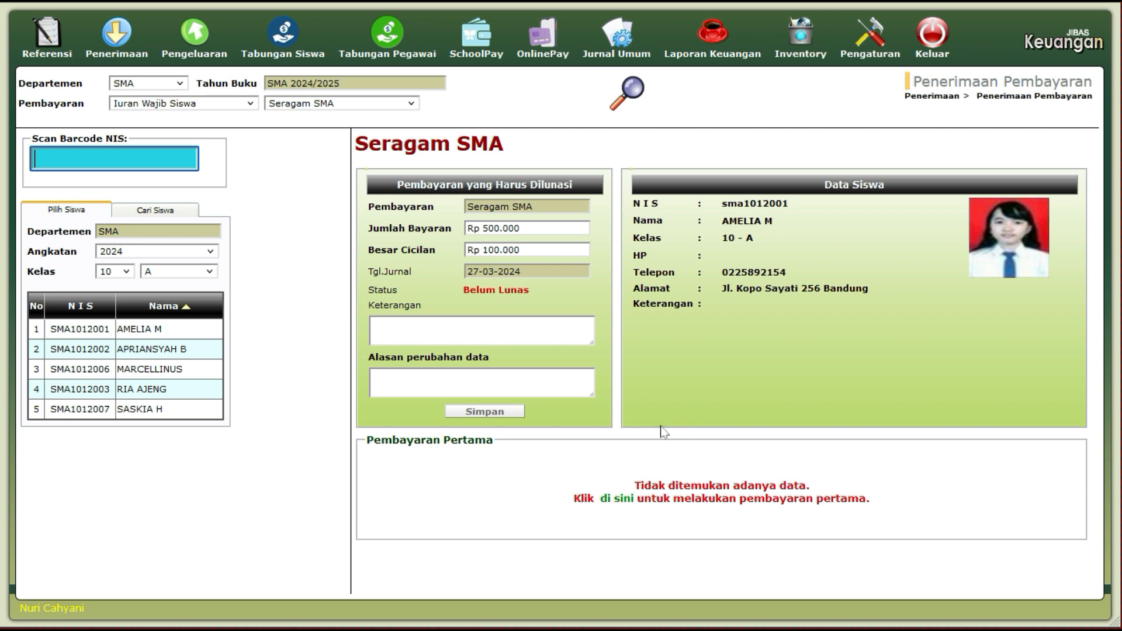
Save a Rp 100.000 Seragam SMA instalment, discount 0, into 122 Kas Seragam SMA.
{"action": "left_click", "coordinate": [614, 506]}
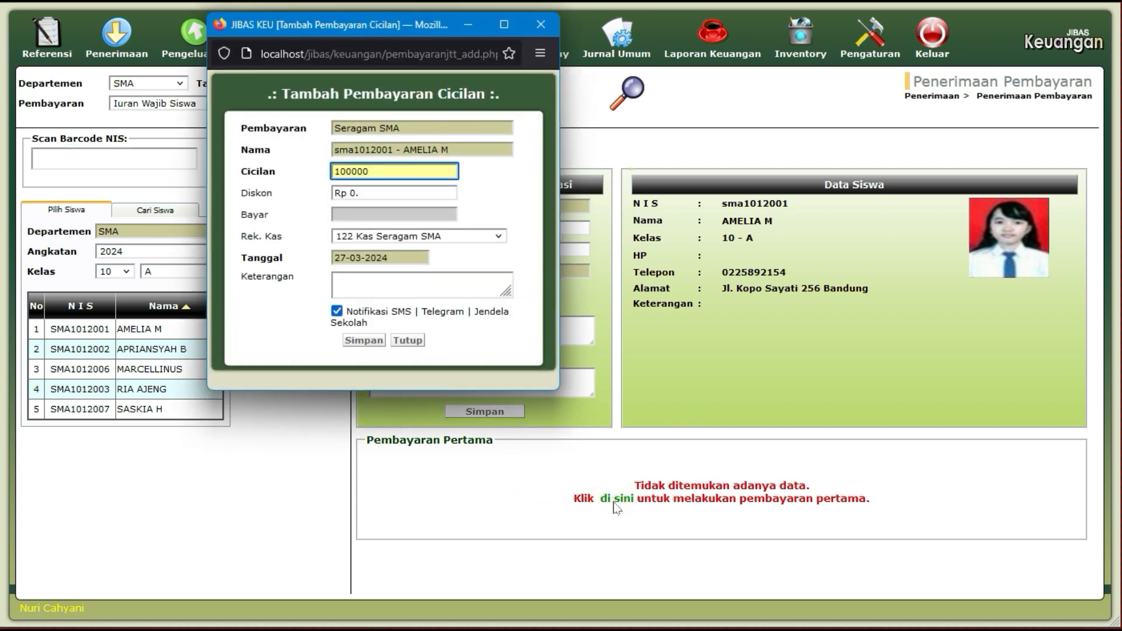
{"action": "left_click_drag", "start_coordinate": [367, 35], "coordinate": [544, 130]}
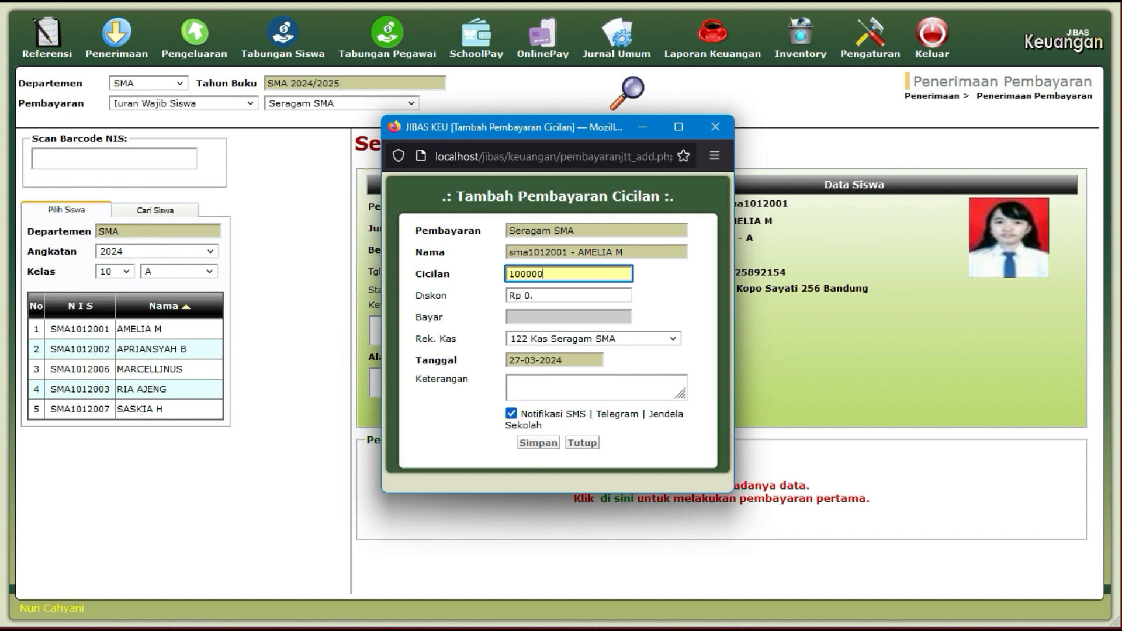
{"action": "left_click", "coordinate": [579, 296]}
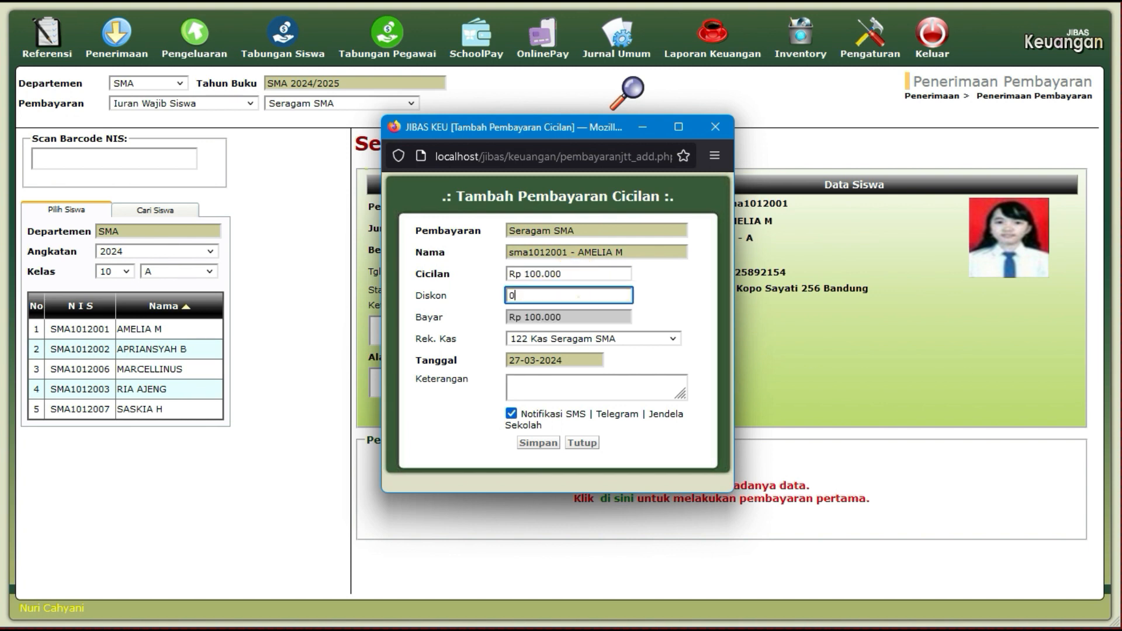
{"action": "left_click", "coordinate": [586, 316]}
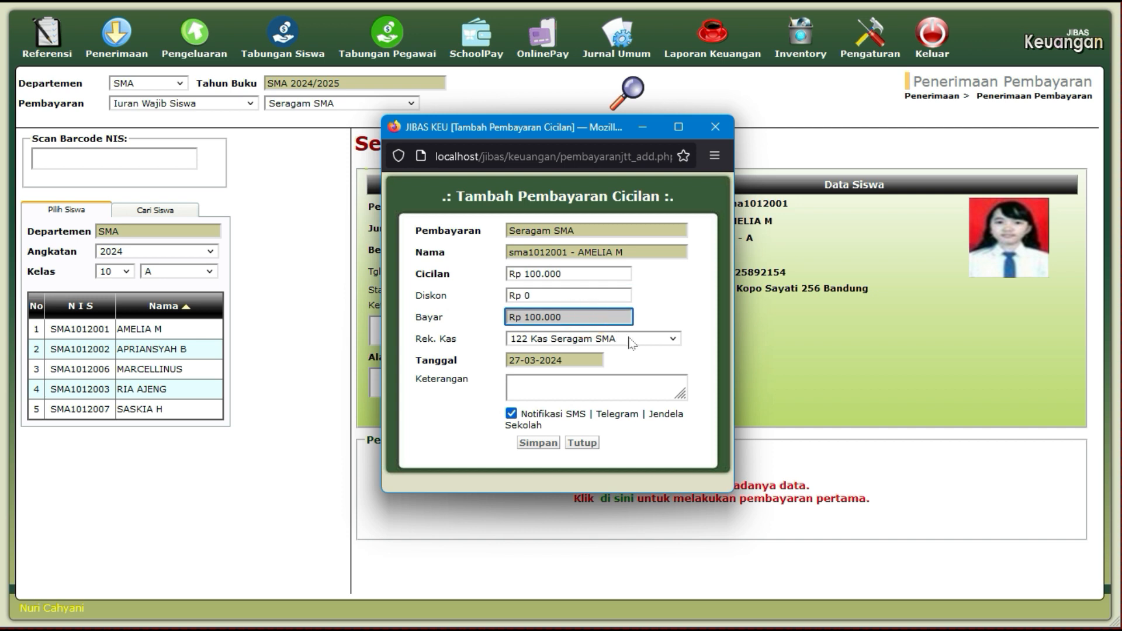
{"action": "left_click", "coordinate": [646, 340]}
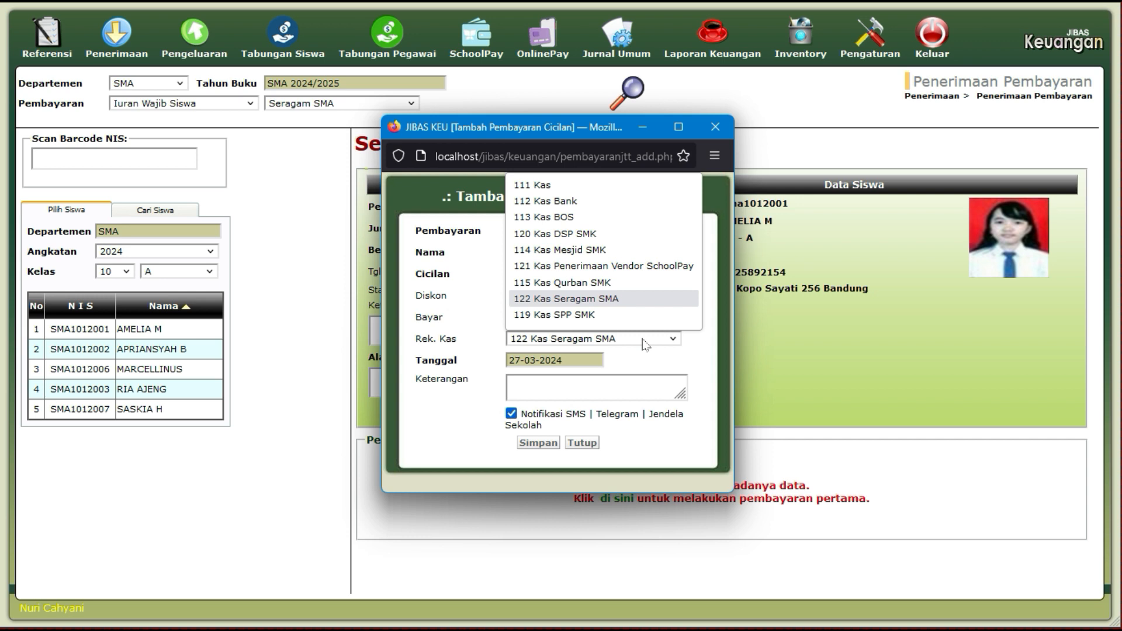
{"action": "left_click", "coordinate": [645, 344]}
{"action": "left_click", "coordinate": [645, 344]}
{"action": "left_click", "coordinate": [645, 345]}
{"action": "left_click", "coordinate": [645, 344]}
{"action": "left_click", "coordinate": [645, 344]}
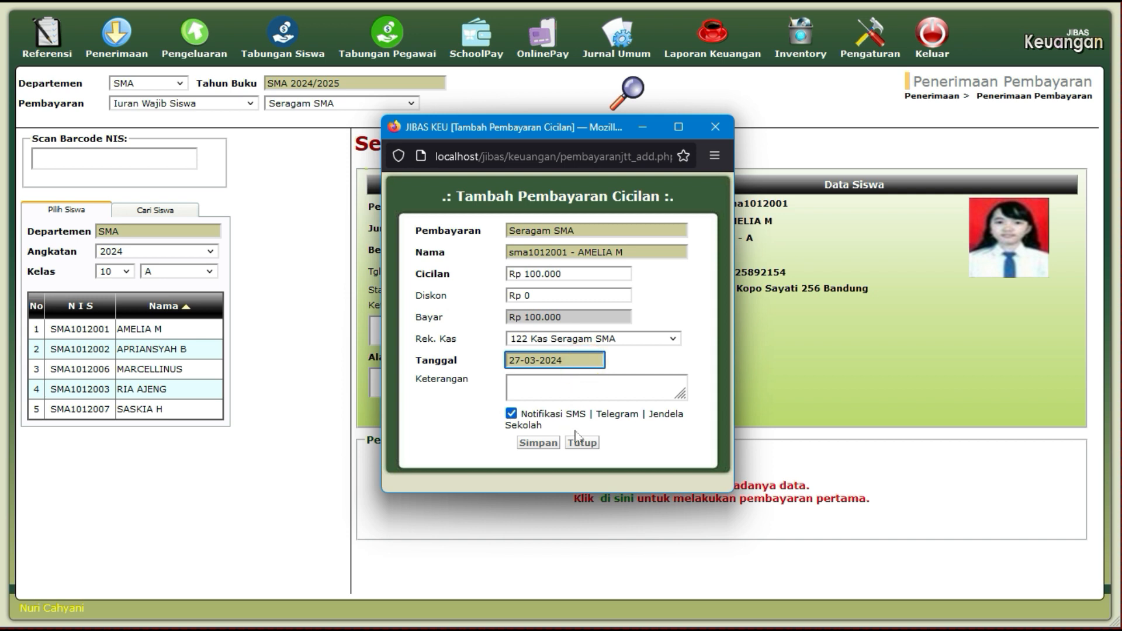
{"action": "left_click", "coordinate": [538, 443]}
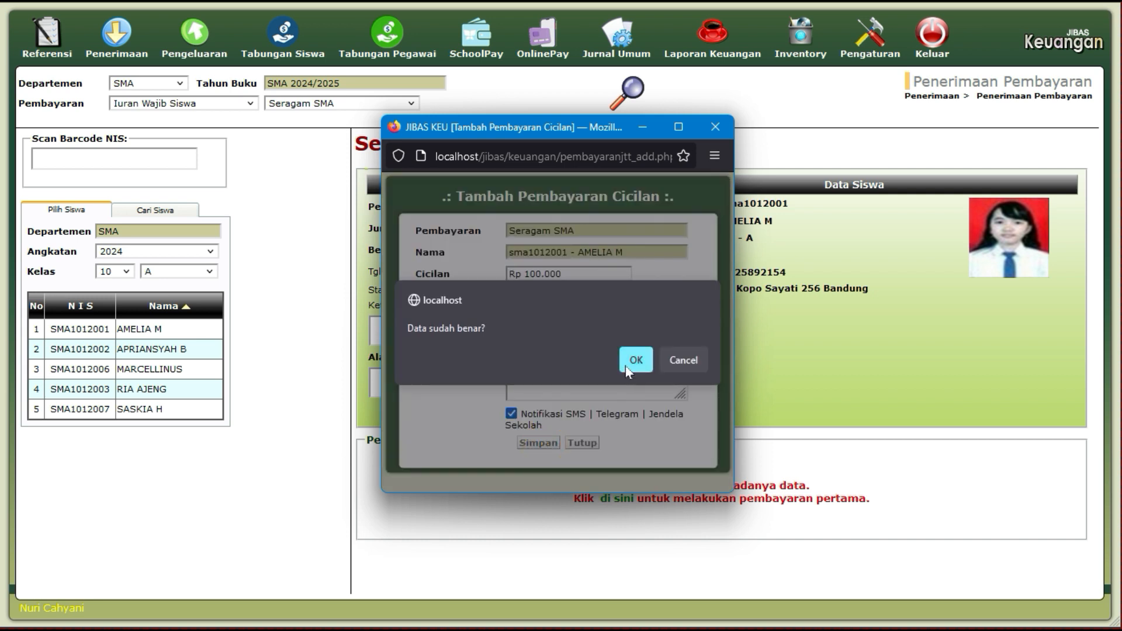
{"action": "left_click", "coordinate": [626, 366]}
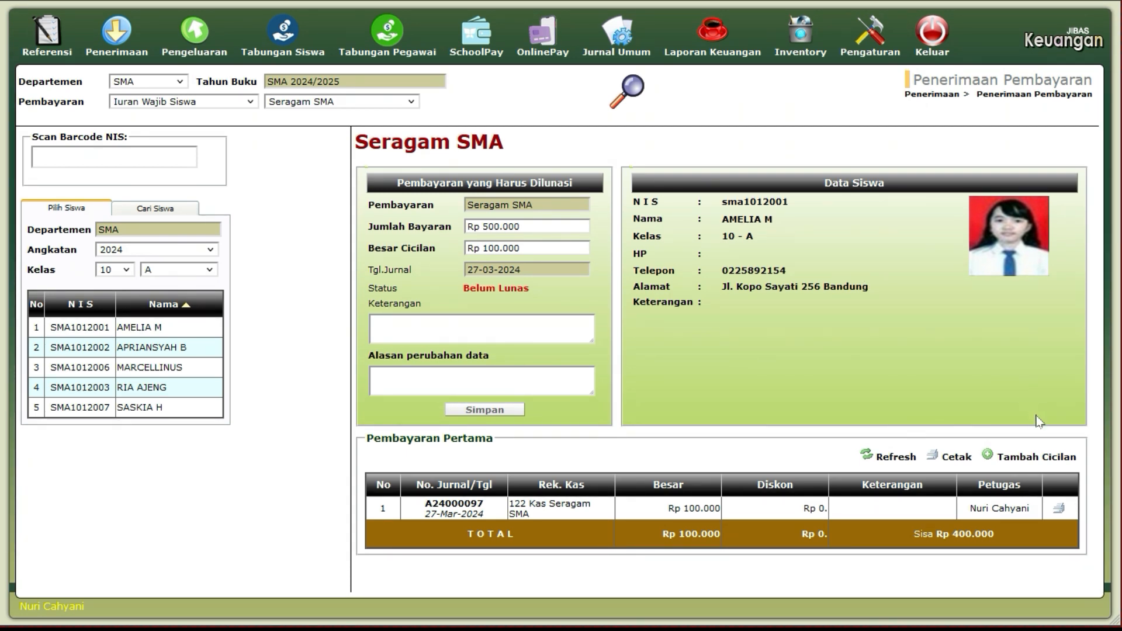
{"action": "left_click", "coordinate": [1059, 510]}
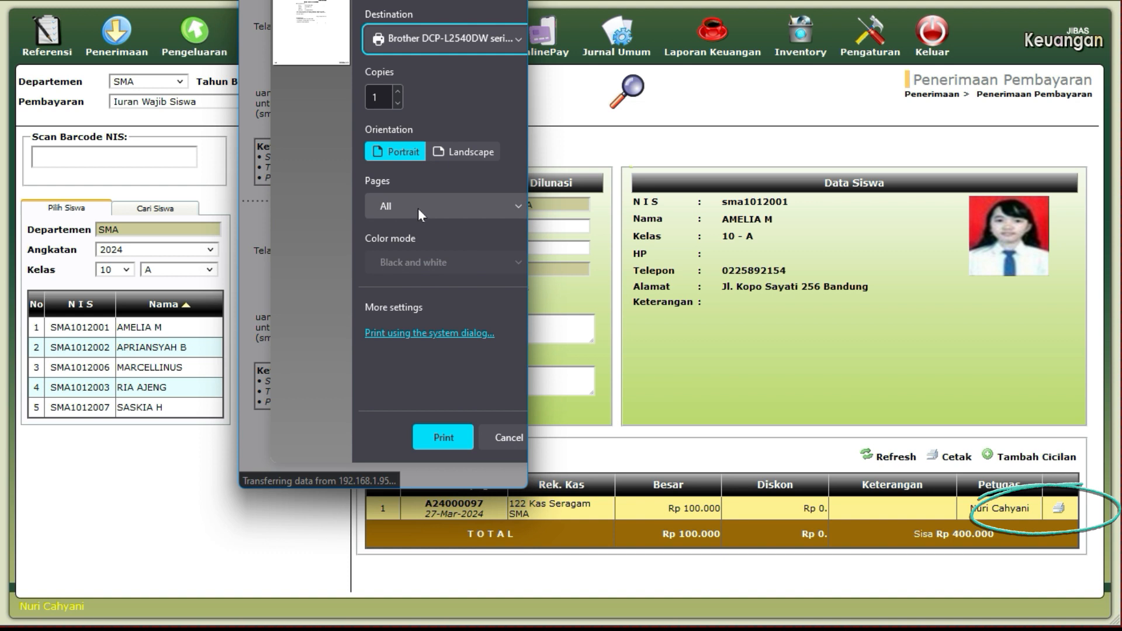
{"action": "left_click", "coordinate": [495, 434]}
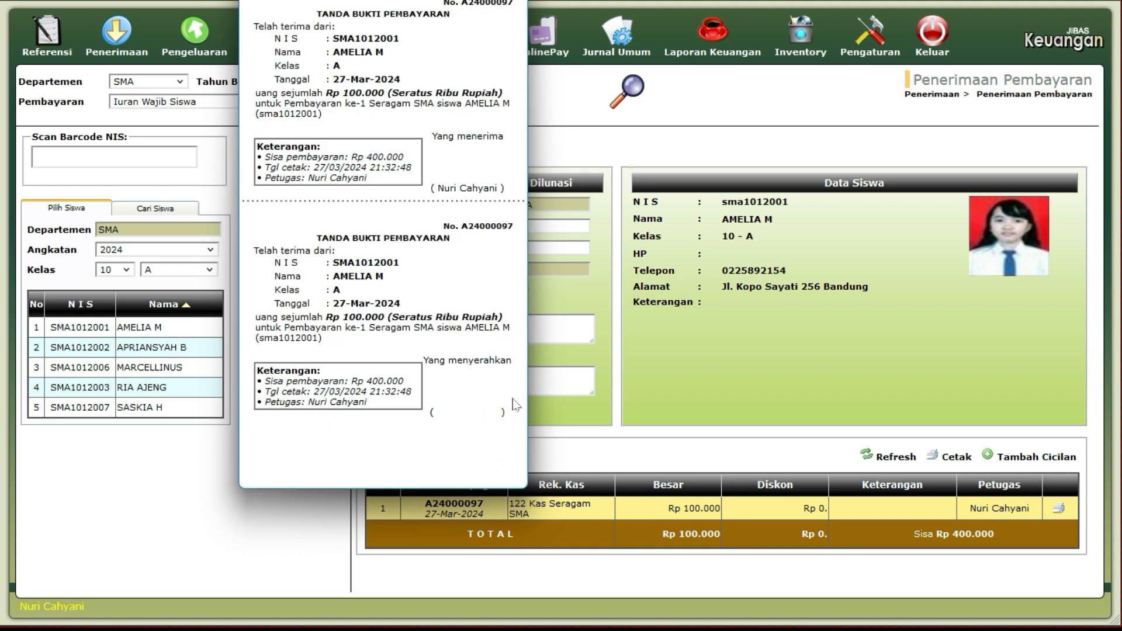
{"action": "left_click_drag", "start_coordinate": [382, 1], "coordinate": [517, 31]}
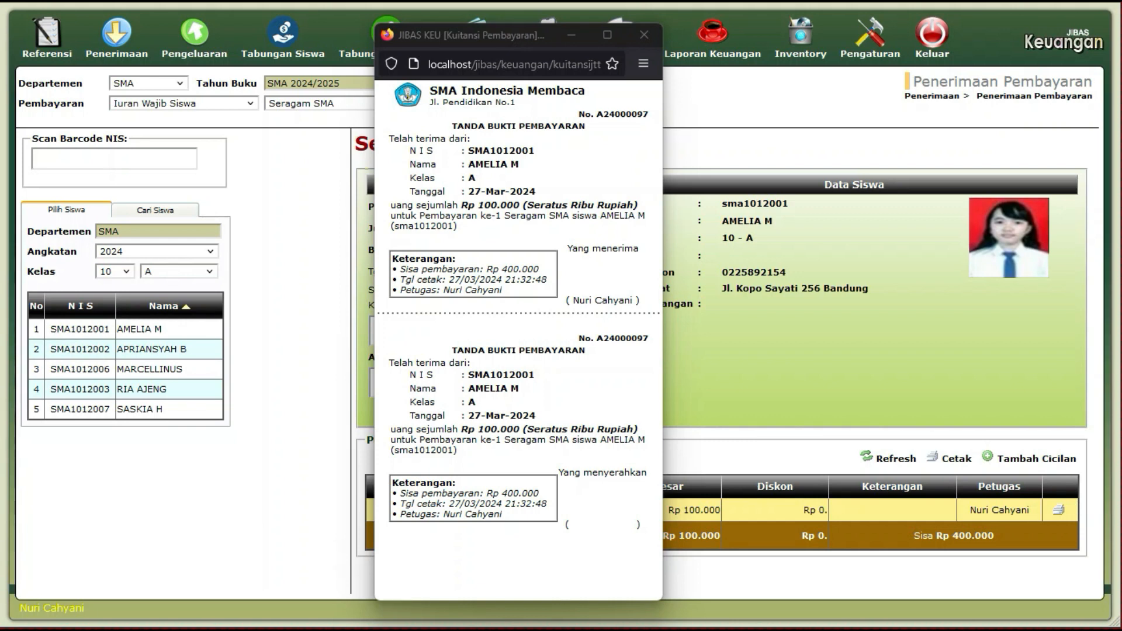
{"action": "left_click", "coordinate": [609, 108]}
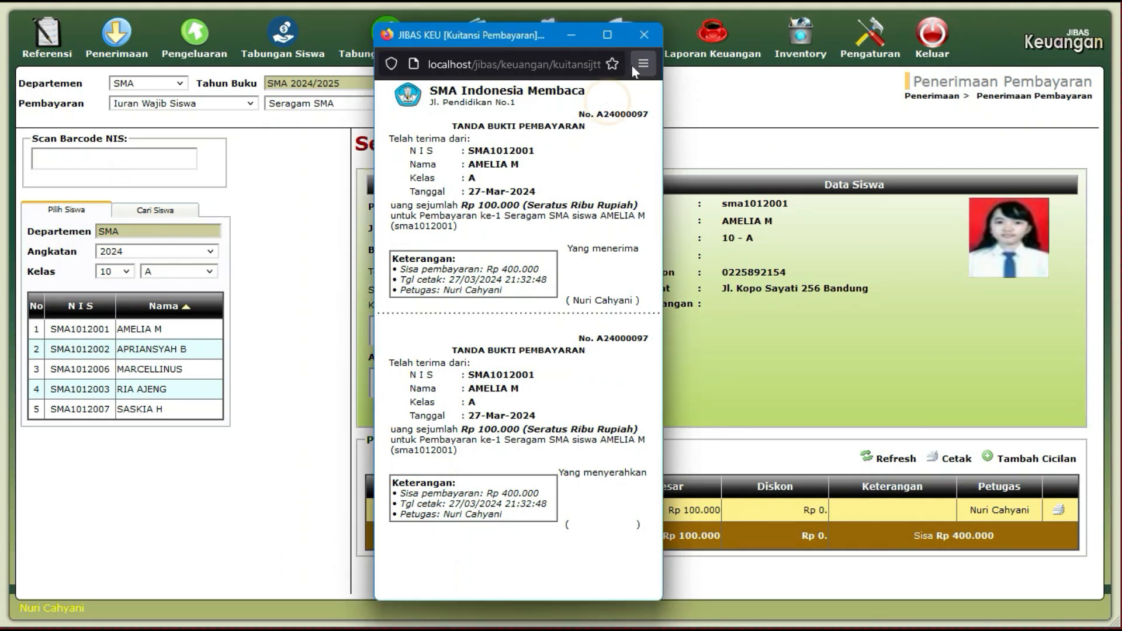
{"action": "left_click", "coordinate": [643, 36]}
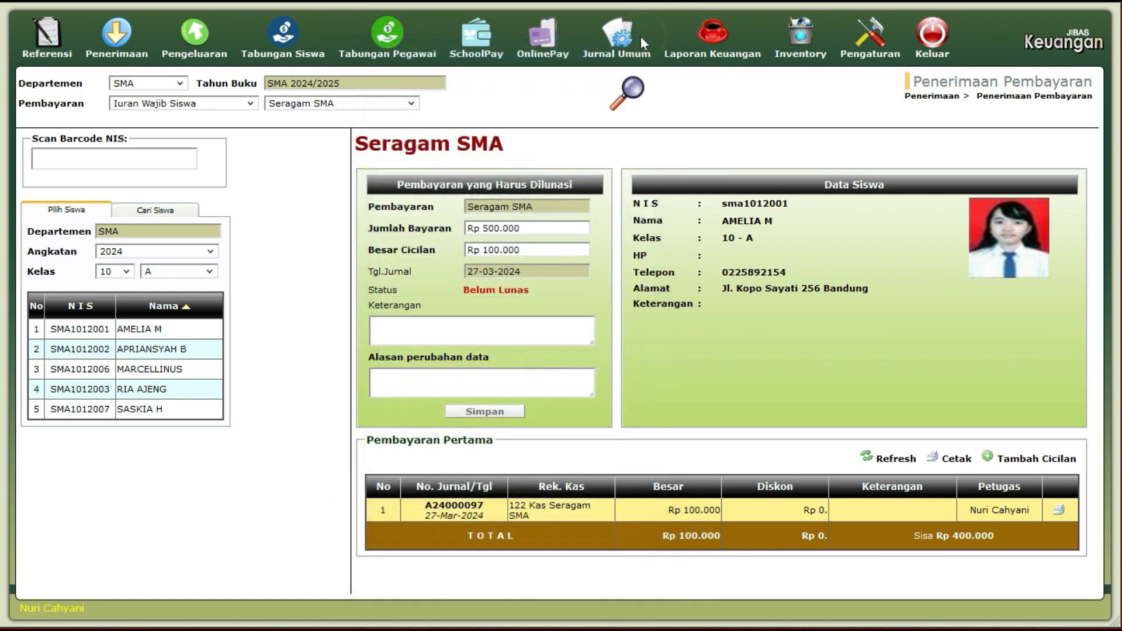
Open Pencarian Data Jurnal Umum and show all journal entries with Semua.
{"action": "left_click", "coordinate": [634, 39]}
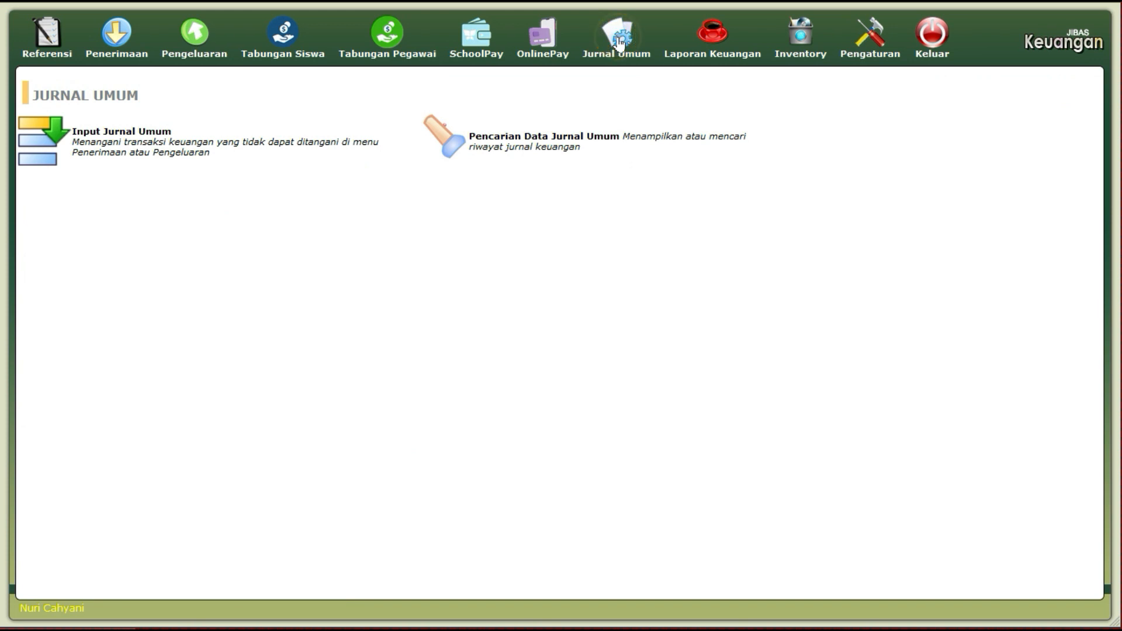
{"action": "left_click", "coordinate": [552, 143]}
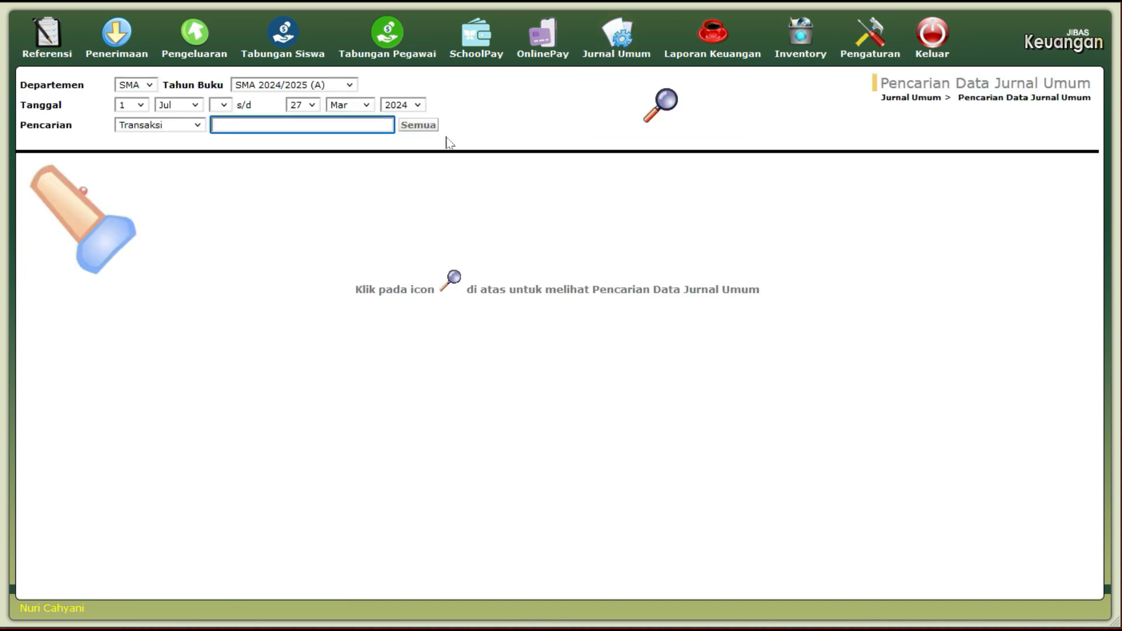
{"action": "left_click", "coordinate": [418, 125]}
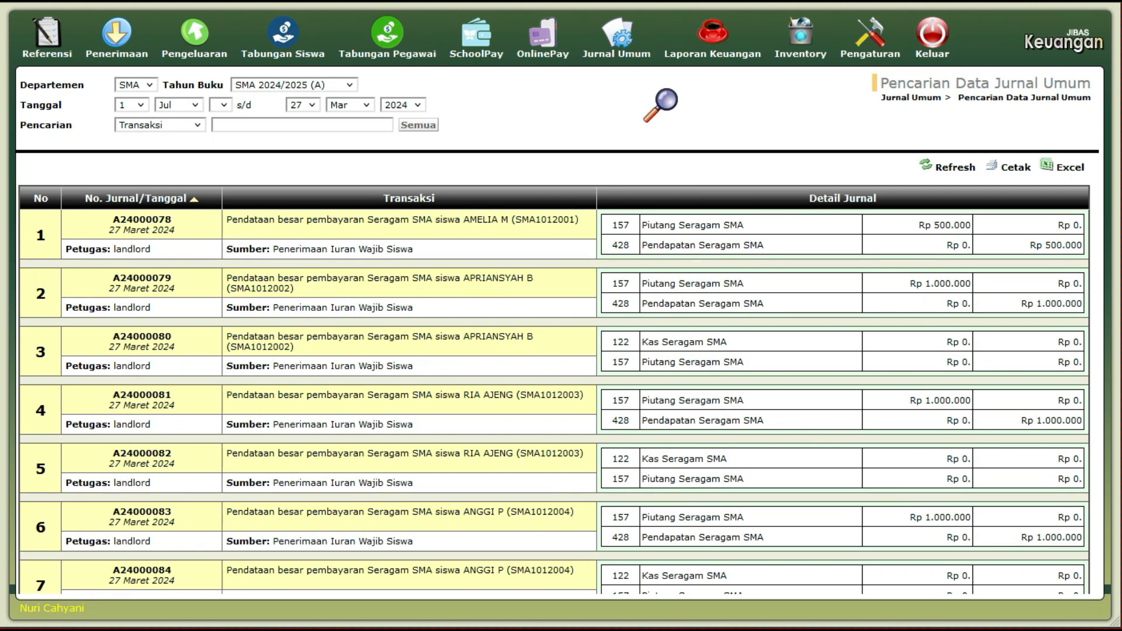
Go to journal page 2 and locate entry 20's Rp 100.000 Kas Seragam SMA line.
{"action": "scroll", "coordinate": [261, 395], "scroll_direction": "down", "scroll_amount": 3}
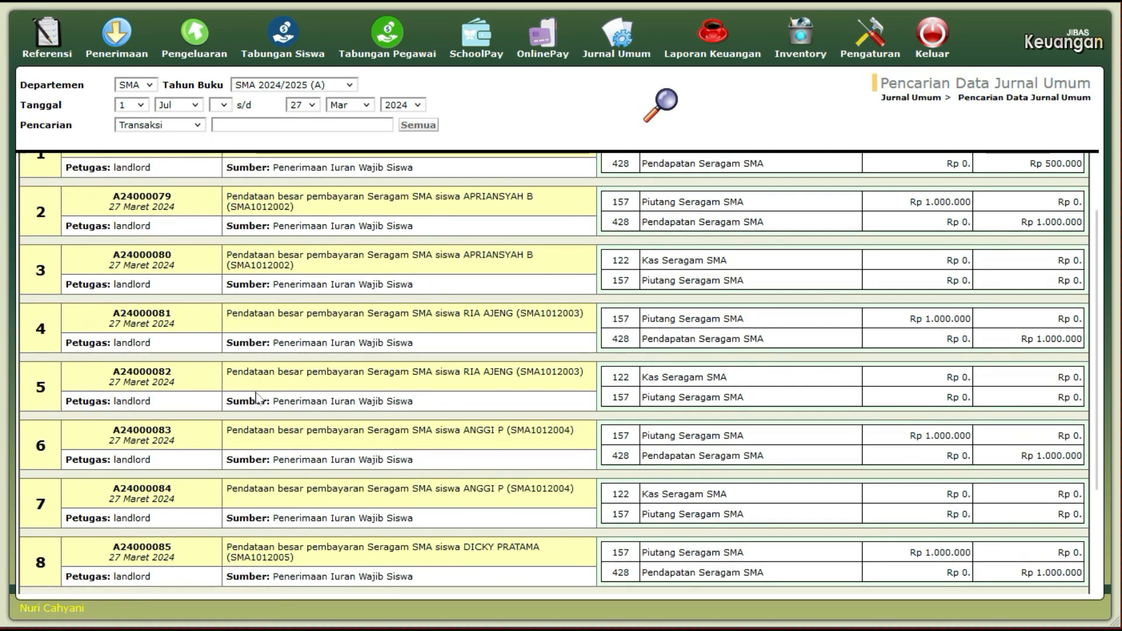
{"action": "scroll", "coordinate": [216, 403], "scroll_direction": "down", "scroll_amount": 1}
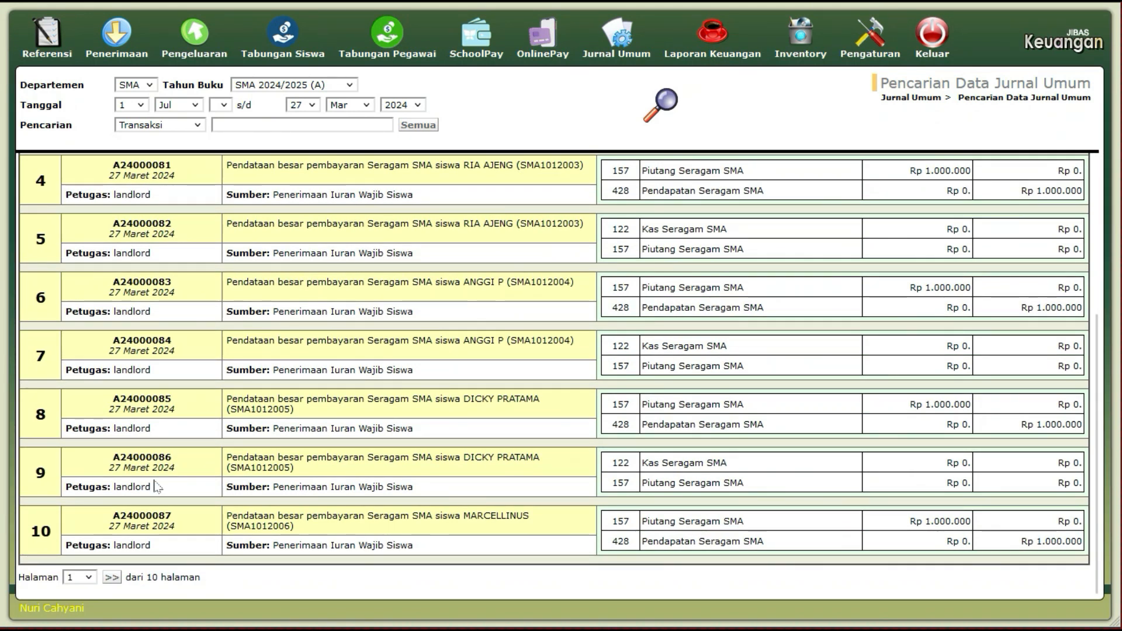
{"action": "left_click", "coordinate": [111, 578]}
{"action": "scroll", "coordinate": [111, 572], "scroll_direction": "down", "scroll_amount": 5}
{"action": "scroll", "coordinate": [554, 374], "scroll_direction": "down", "scroll_amount": 1}
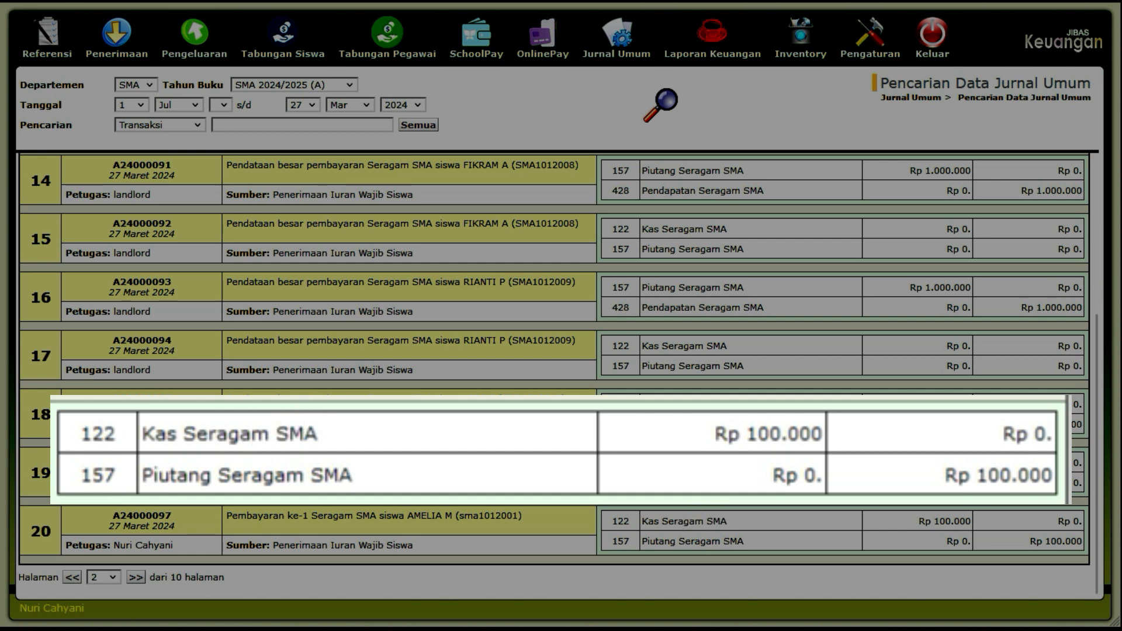
{"action": "left_click", "coordinate": [721, 525]}
{"action": "left_click", "coordinate": [932, 520]}
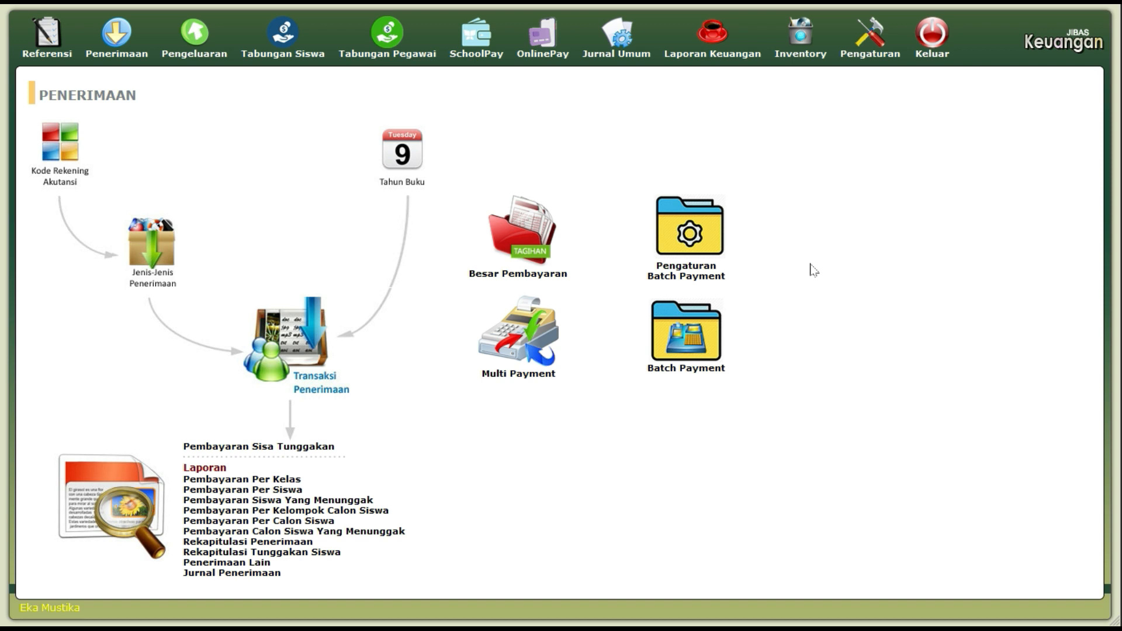
Open Multi Payment from the Penerimaan page.
{"action": "left_click", "coordinate": [541, 353]}
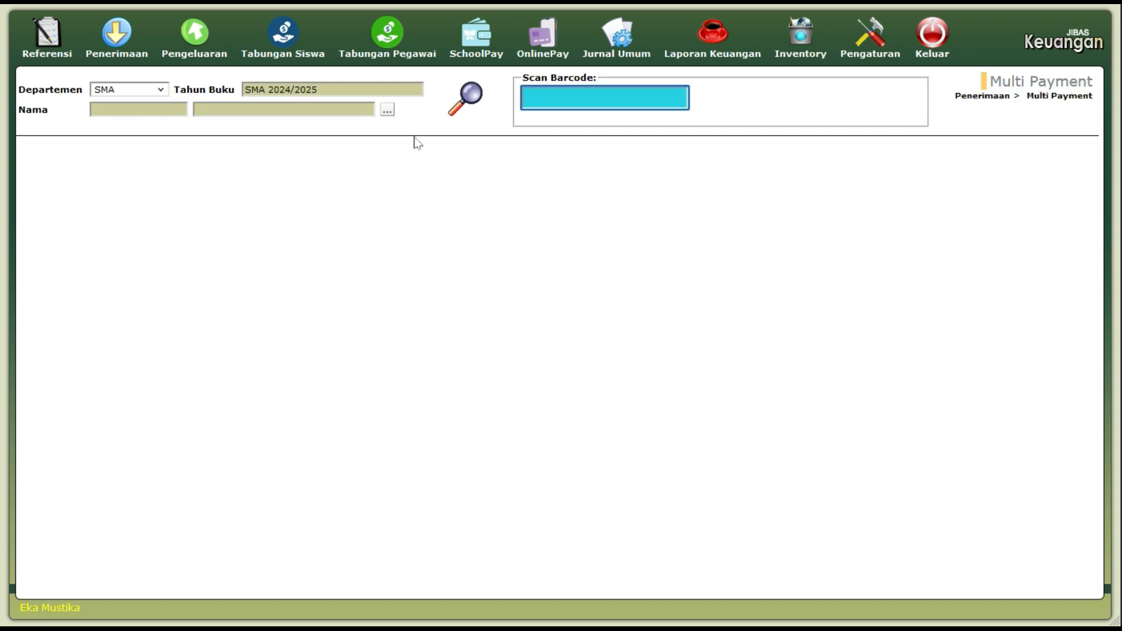
{"action": "left_click", "coordinate": [388, 111]}
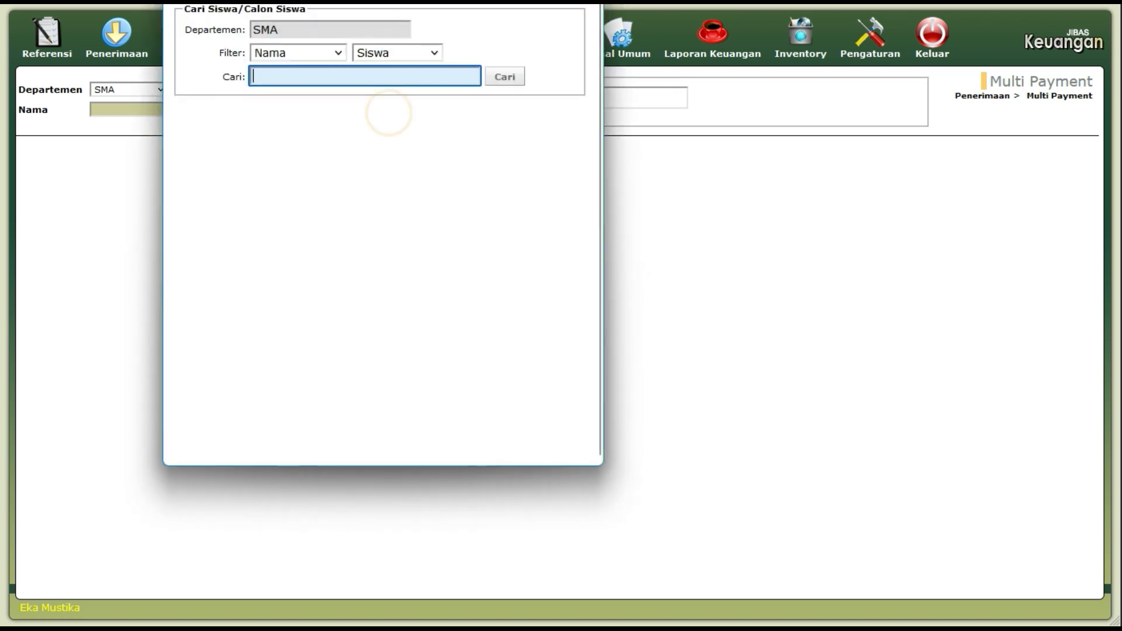
{"action": "left_click_drag", "start_coordinate": [514, 96], "coordinate": [524, 76]}
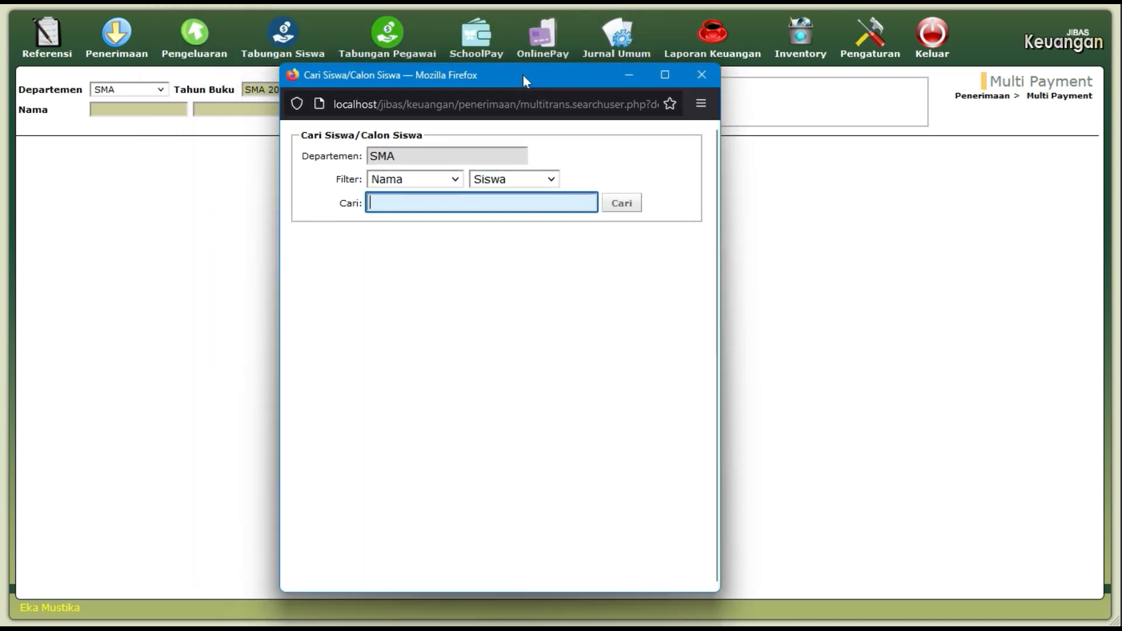
{"action": "left_click", "coordinate": [701, 74]}
{"action": "left_click", "coordinate": [630, 98]}
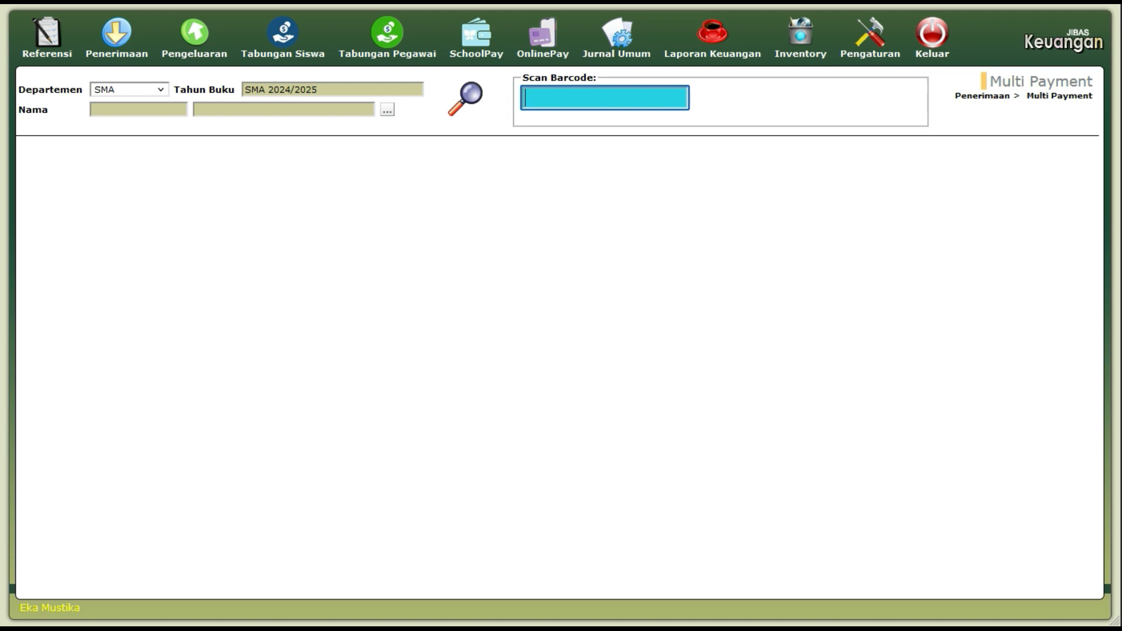
Load the second student by NIS and choose Iuran Wajib Siswa > Seragam SMA.
{"action": "type", "text": "sma1012002"}
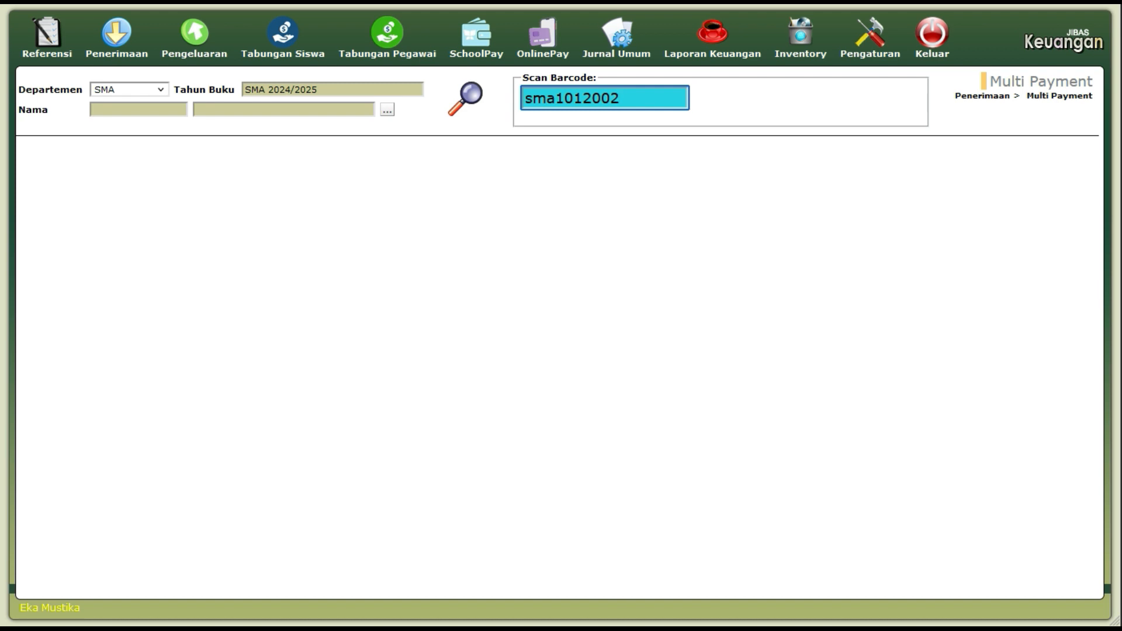
{"action": "key", "text": "Return"}
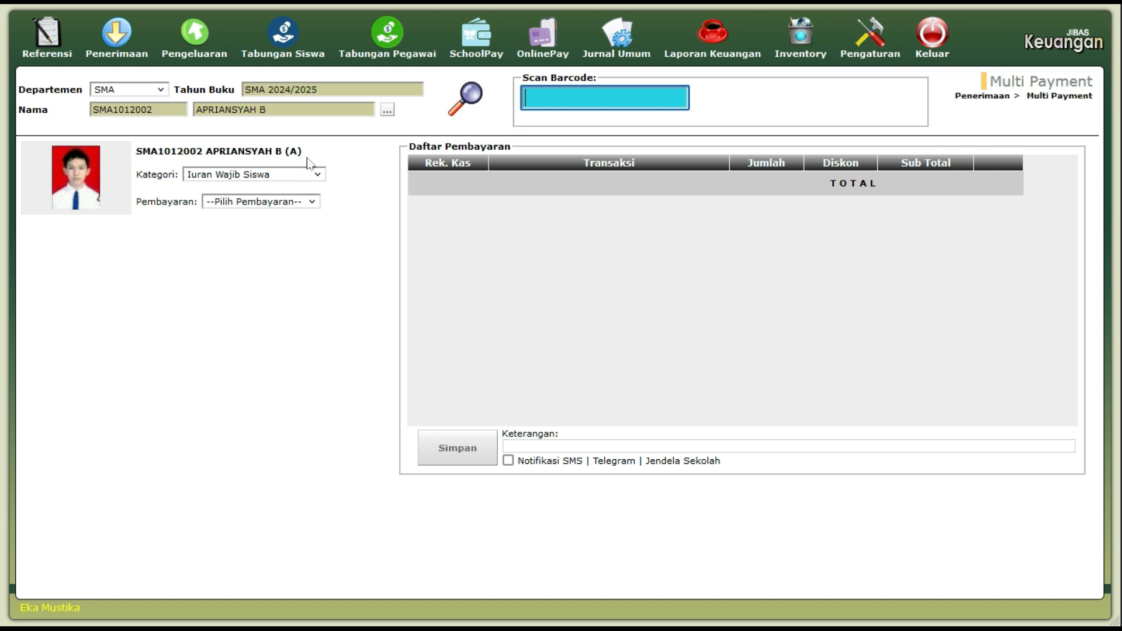
{"action": "left_click", "coordinate": [308, 175]}
{"action": "left_click", "coordinate": [308, 177]}
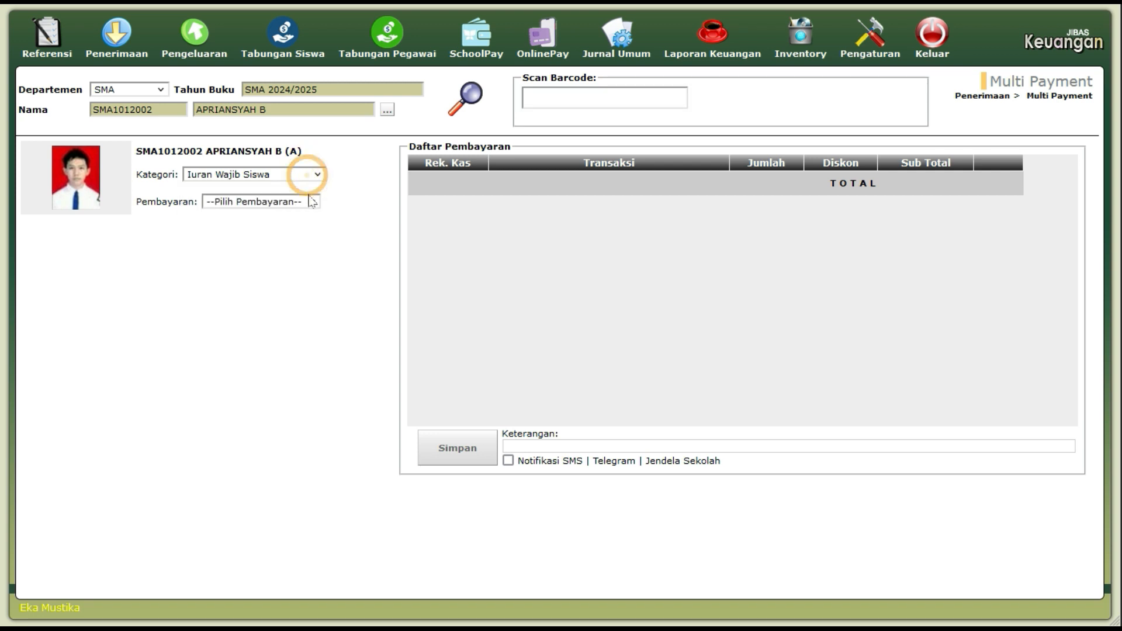
{"action": "left_click", "coordinate": [309, 203]}
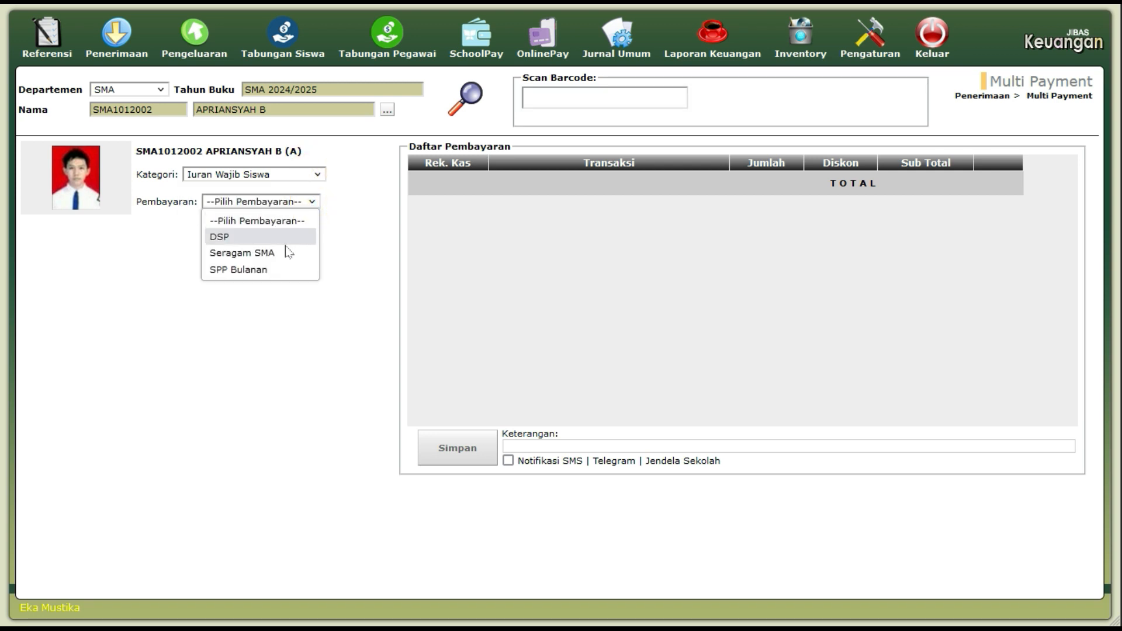
{"action": "left_click", "coordinate": [278, 257]}
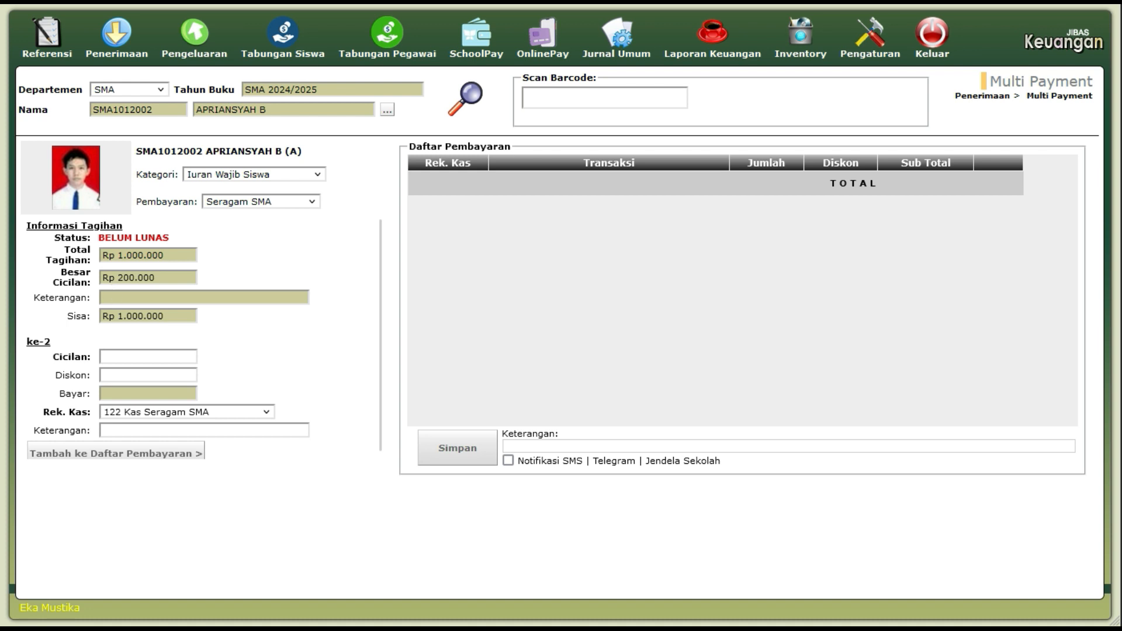
Add a Rp 200.000 Seragam SMA instalment into 122 Kas Seragam SMA to the payment list.
{"action": "left_click", "coordinate": [115, 357]}
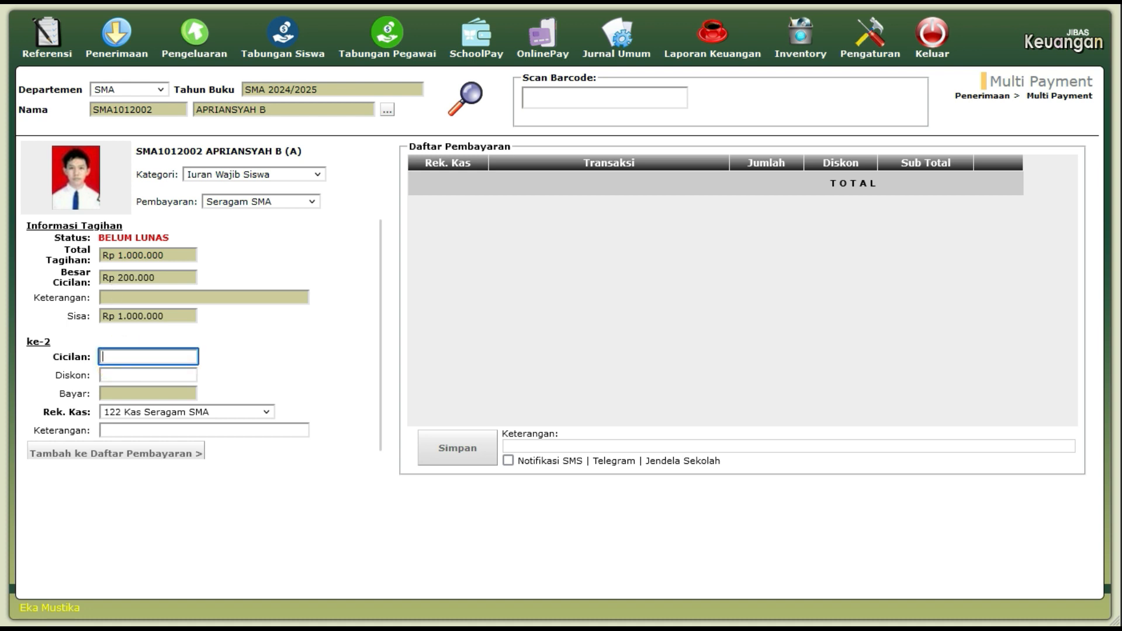
{"action": "type", "text": "1"}
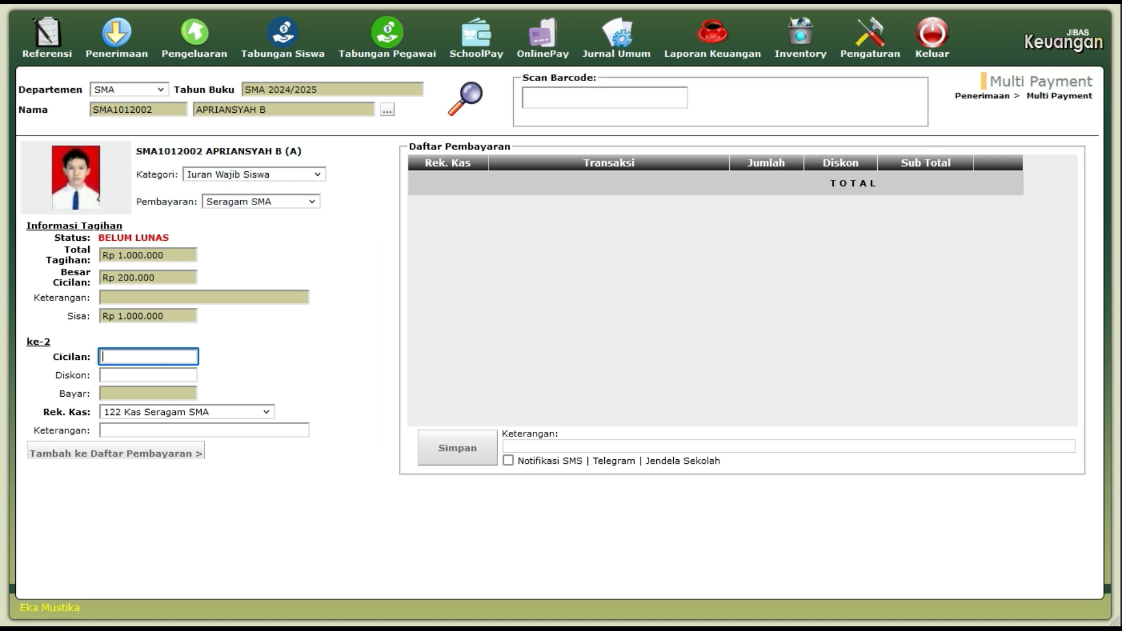
{"action": "type", "text": "200000"}
{"action": "key", "text": "Tab"}
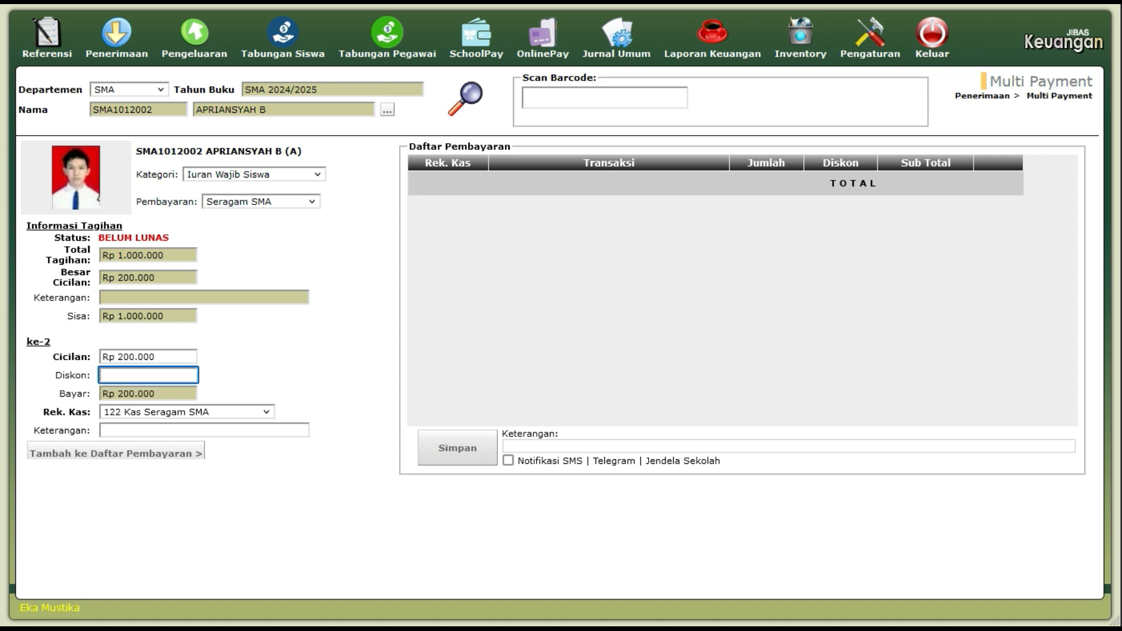
{"action": "left_click", "coordinate": [169, 392]}
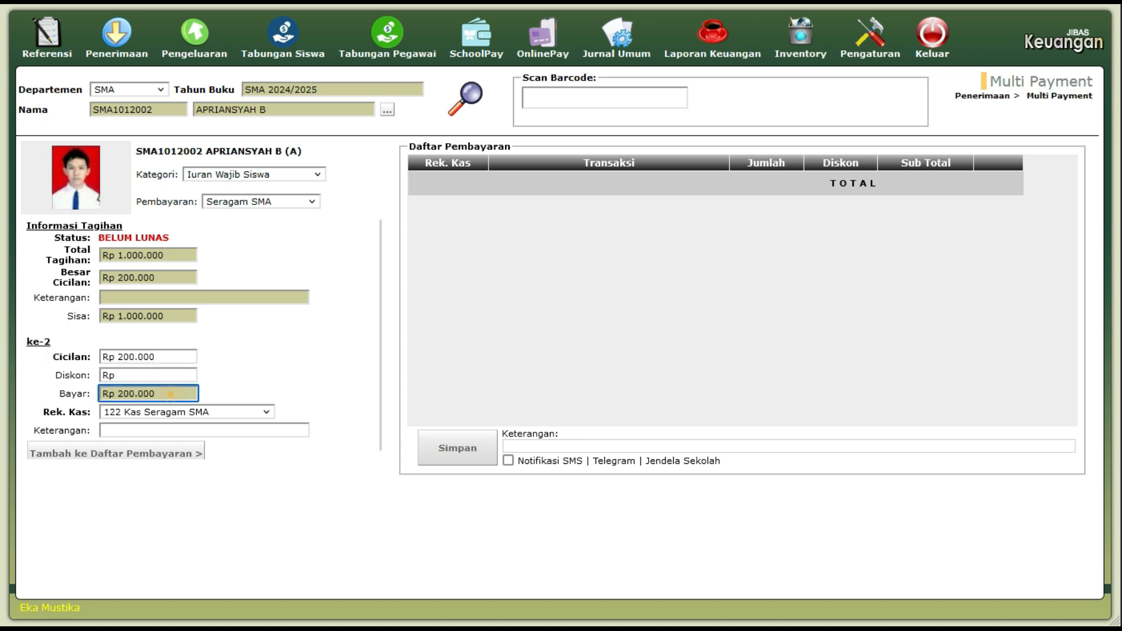
{"action": "left_click", "coordinate": [222, 414]}
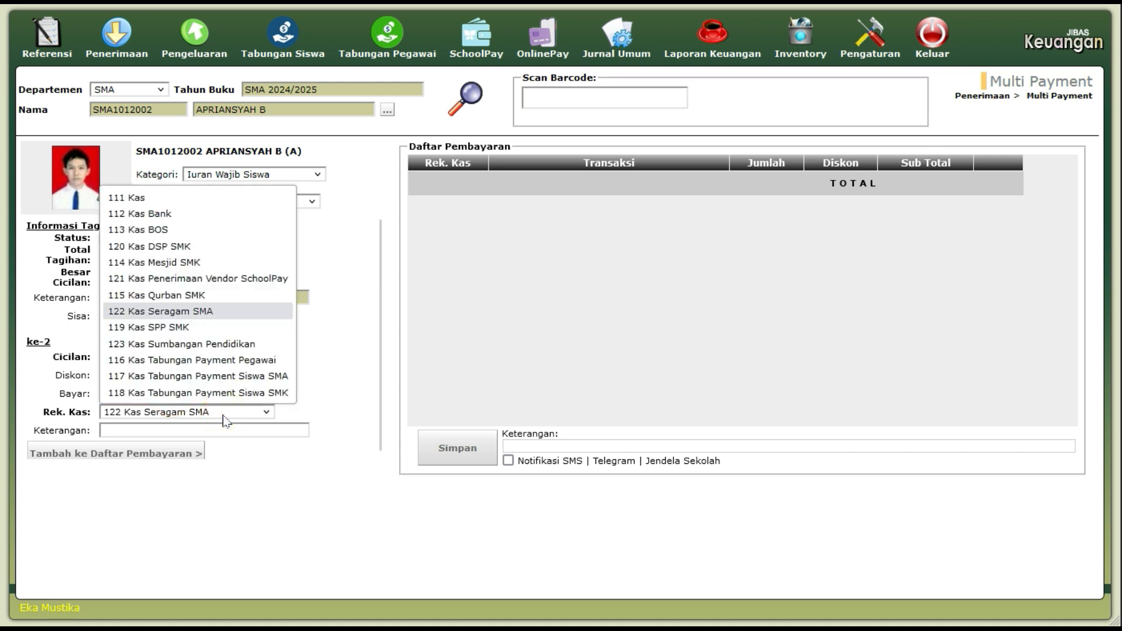
{"action": "left_click", "coordinate": [225, 415]}
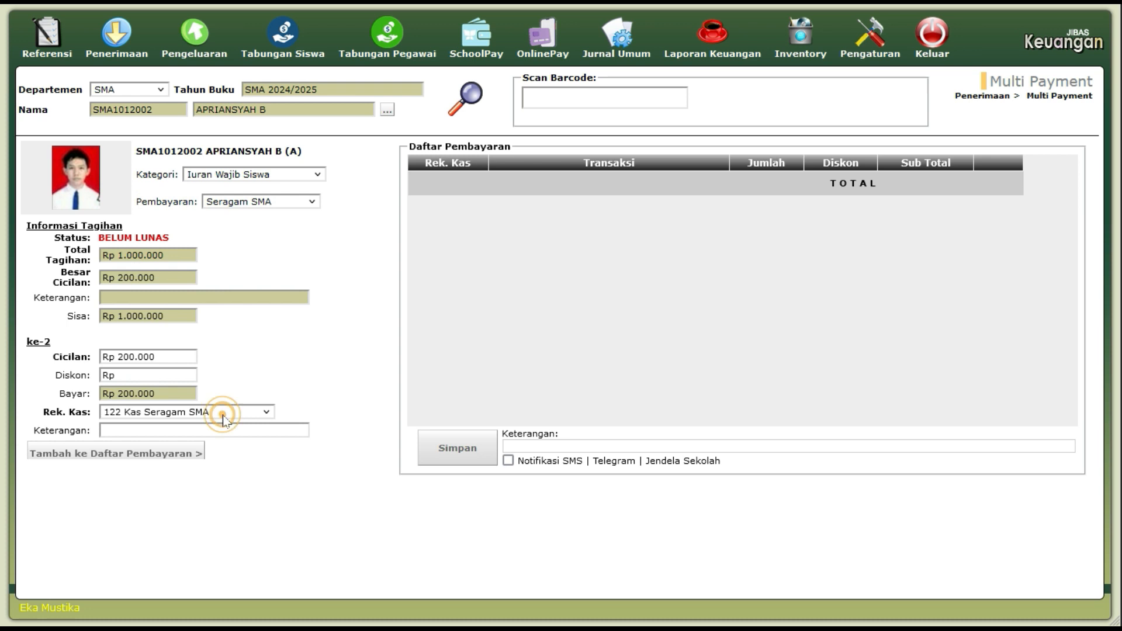
{"action": "left_click", "coordinate": [225, 415]}
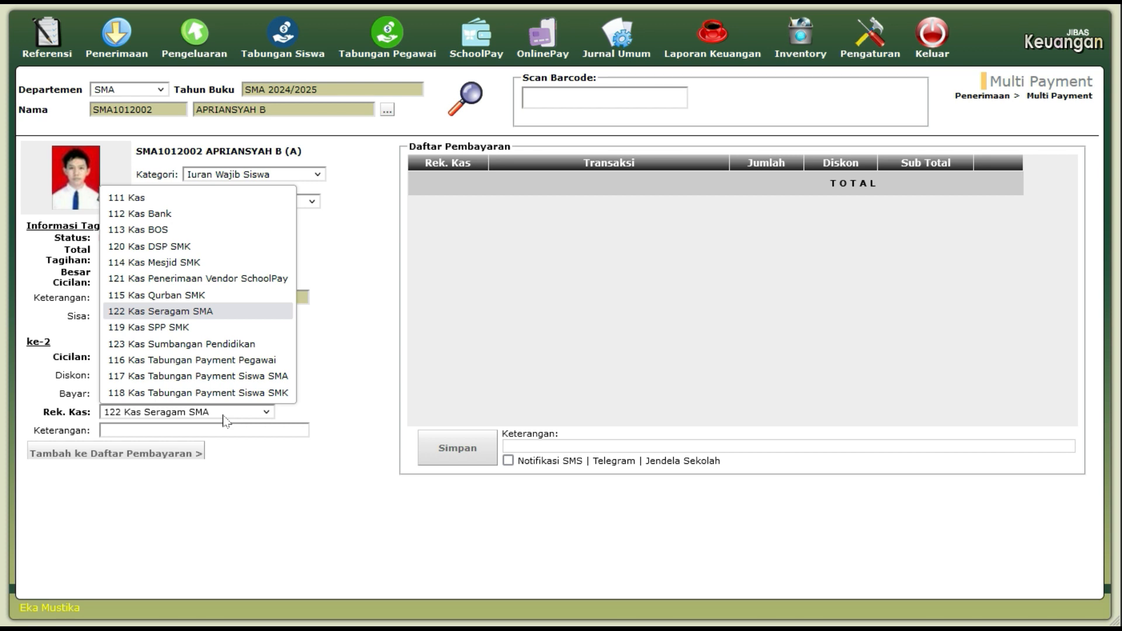
{"action": "left_click", "coordinate": [223, 416]}
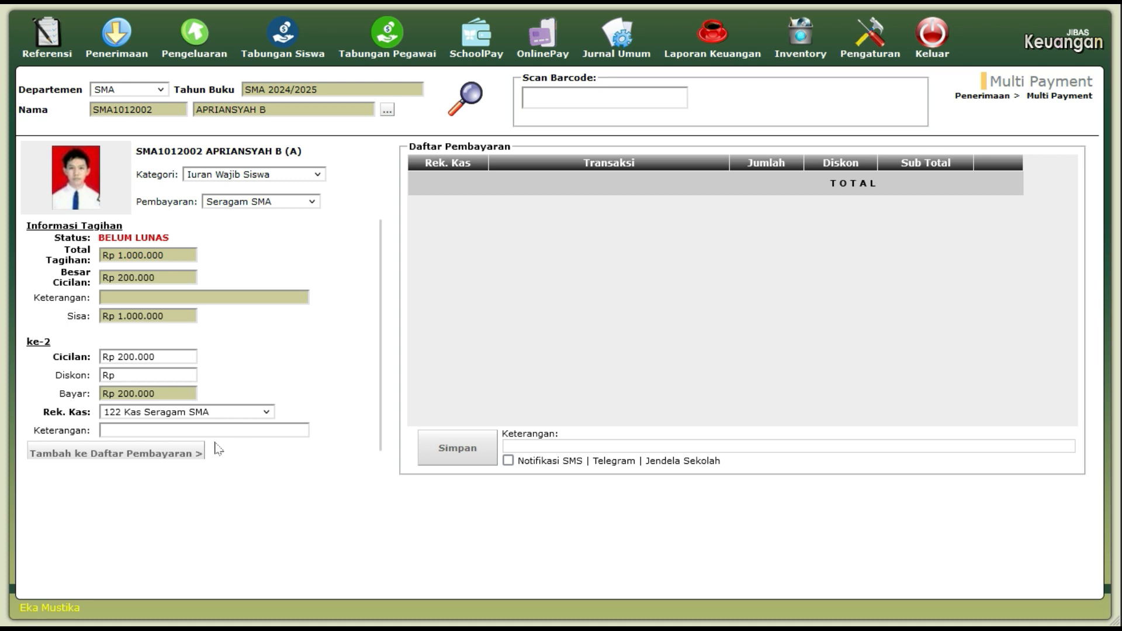
{"action": "left_click", "coordinate": [191, 461]}
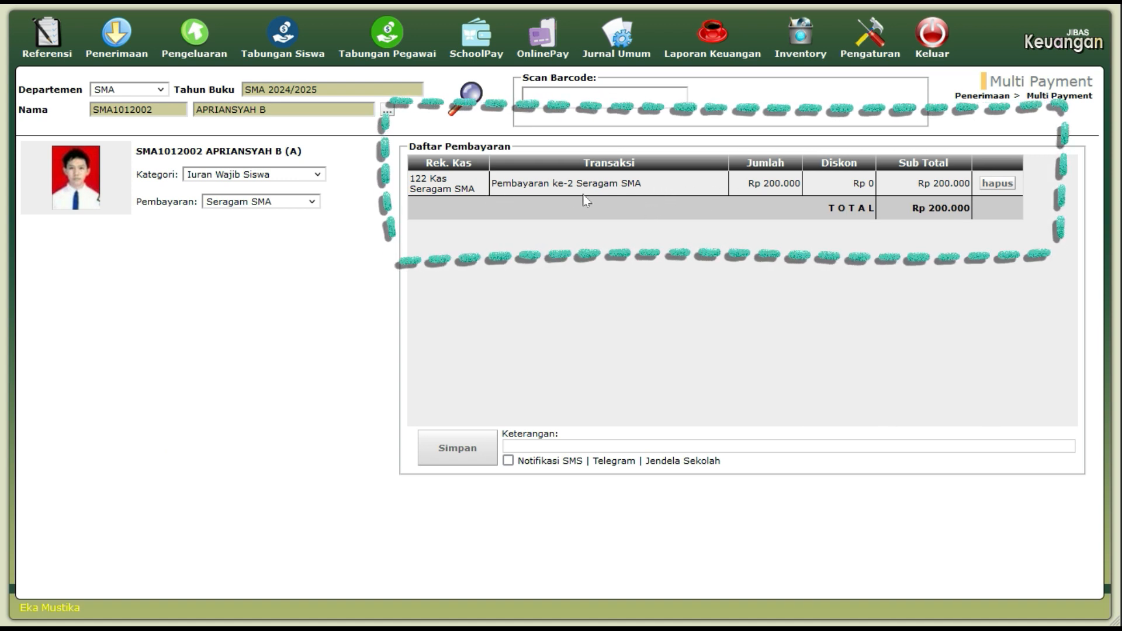
{"action": "left_click", "coordinate": [628, 183]}
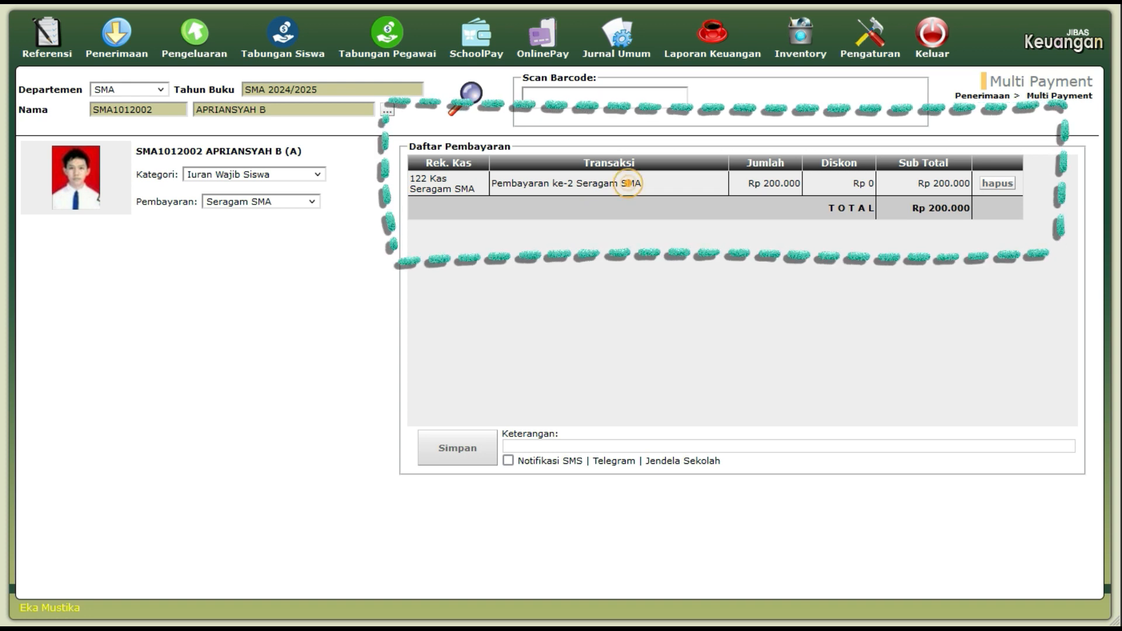
{"action": "left_click", "coordinate": [765, 185]}
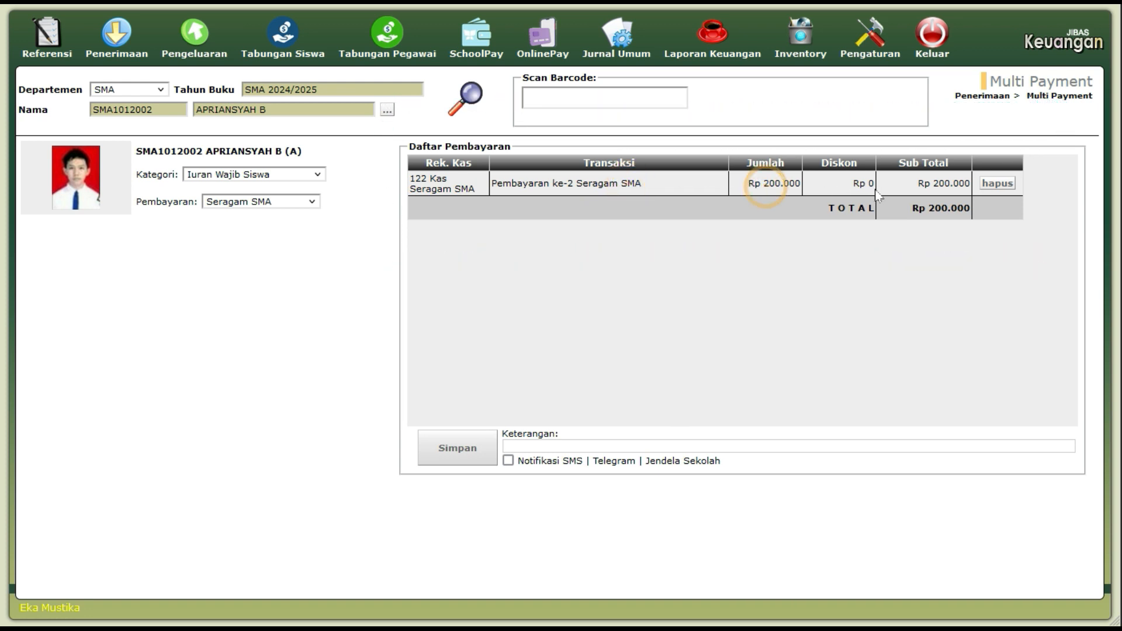
Add a Rp 750.000 Iuran Sukarela Siswa Sumbangan Pendidikan payment into 123 Kas Sumbangan Pendidikan.
{"action": "left_click", "coordinate": [310, 176]}
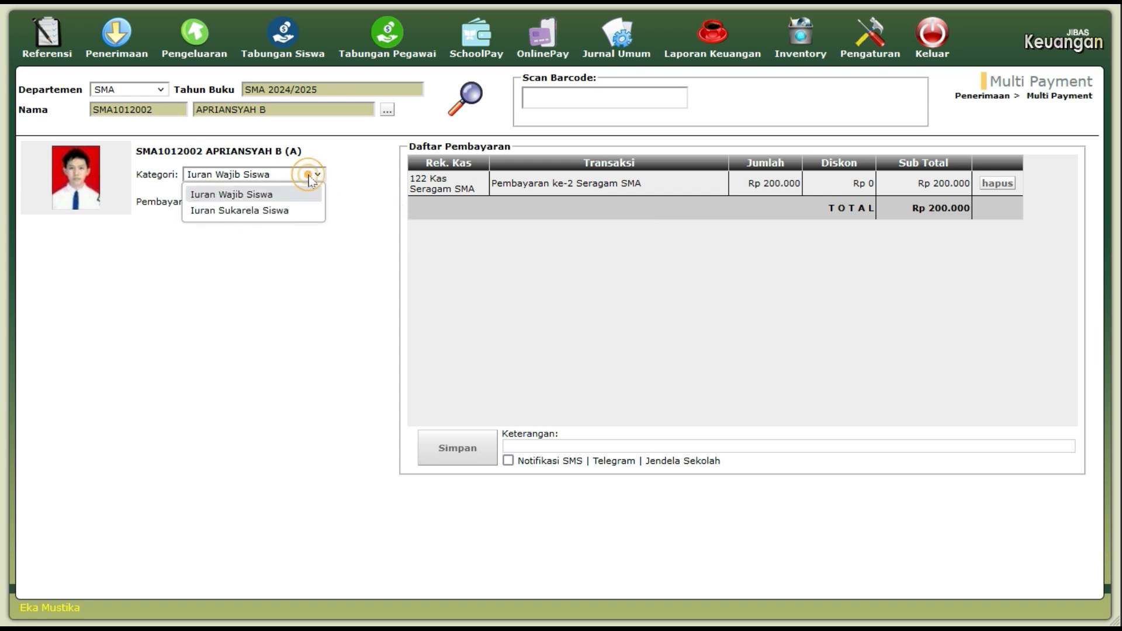
{"action": "left_click", "coordinate": [284, 212]}
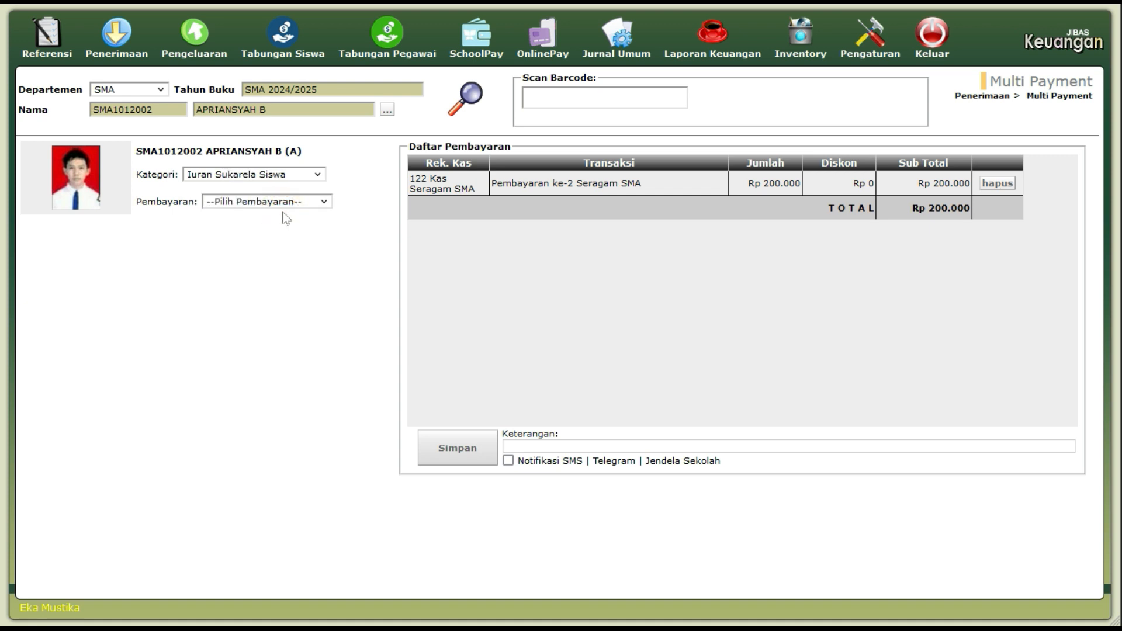
{"action": "left_click", "coordinate": [292, 203]}
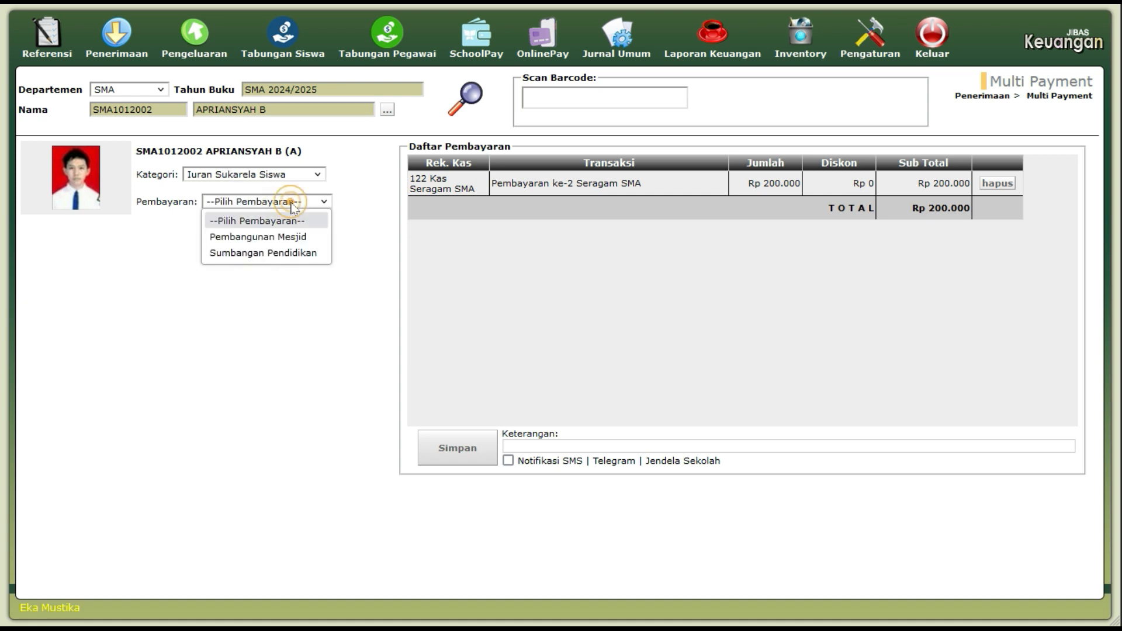
{"action": "left_click", "coordinate": [302, 253]}
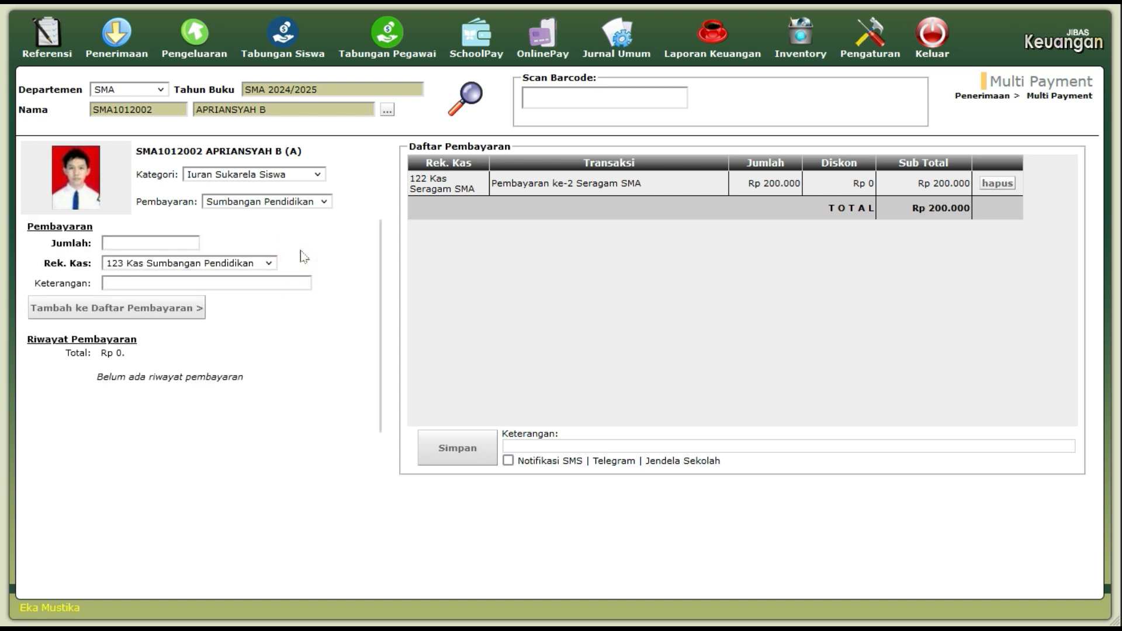
{"action": "left_click", "coordinate": [180, 245]}
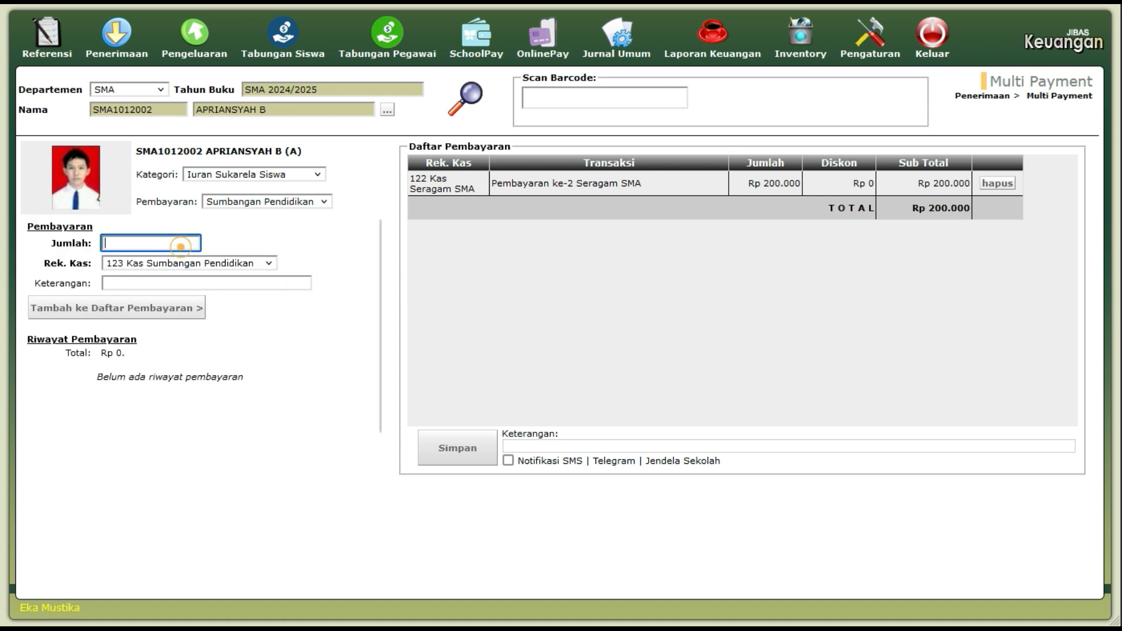
{"action": "type", "text": "750.000"}
{"action": "left_click", "coordinate": [297, 254]}
{"action": "left_click", "coordinate": [257, 264]}
{"action": "left_click", "coordinate": [257, 264]}
{"action": "left_click", "coordinate": [258, 264]}
{"action": "left_click", "coordinate": [257, 264]}
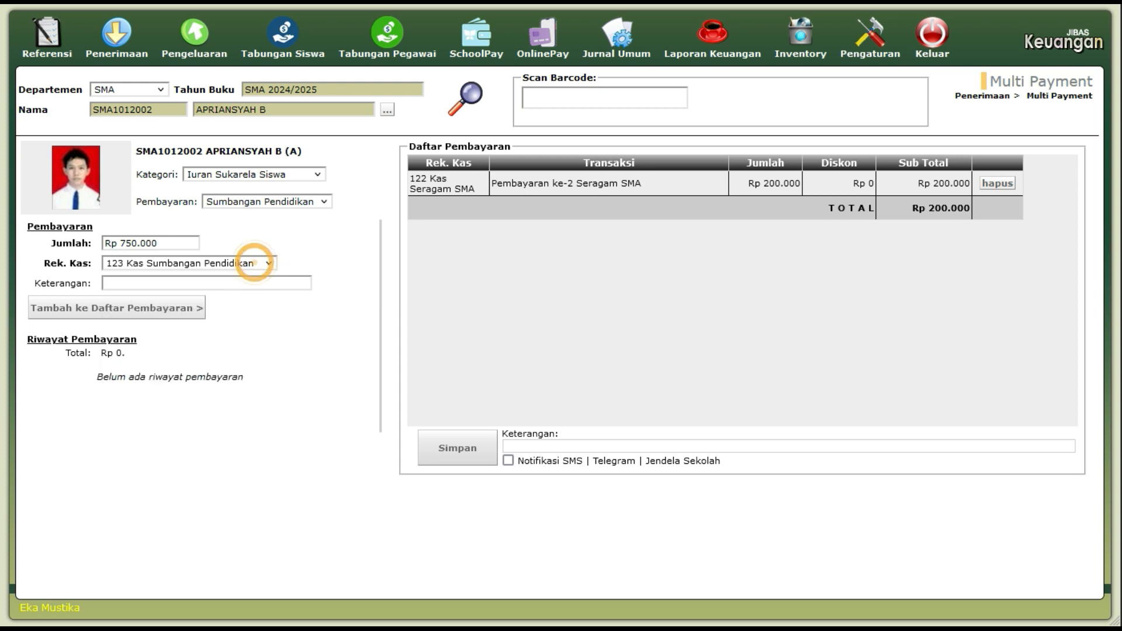
{"action": "left_click", "coordinate": [189, 310]}
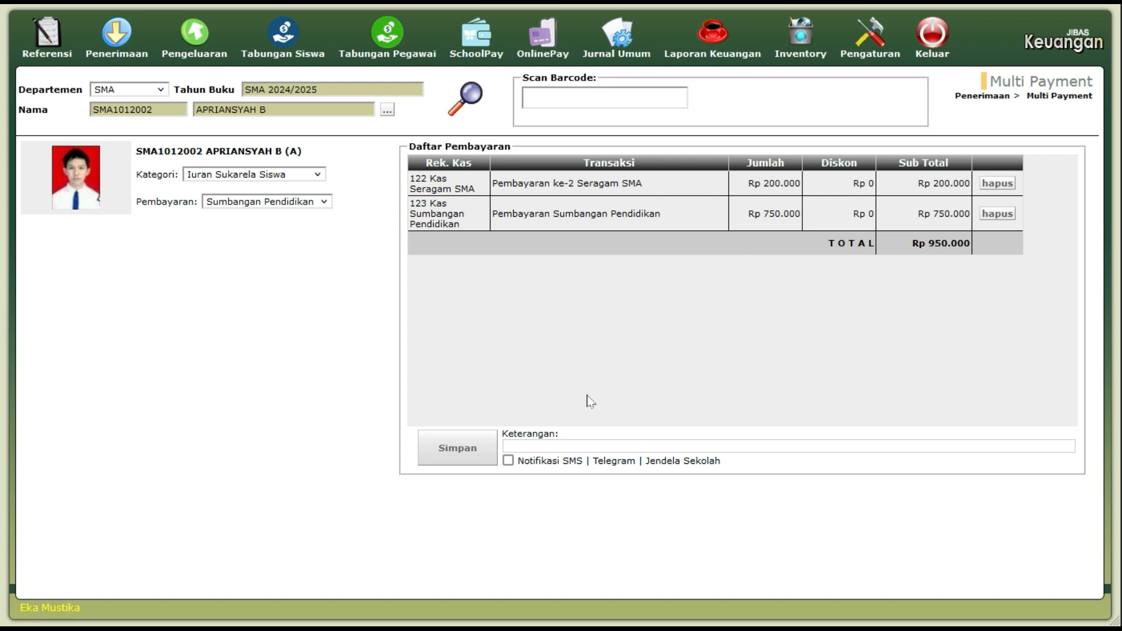
Save the Rp 950.000 multi payment, then generate and close the Sederhana receipt.
{"action": "left_click", "coordinate": [480, 464]}
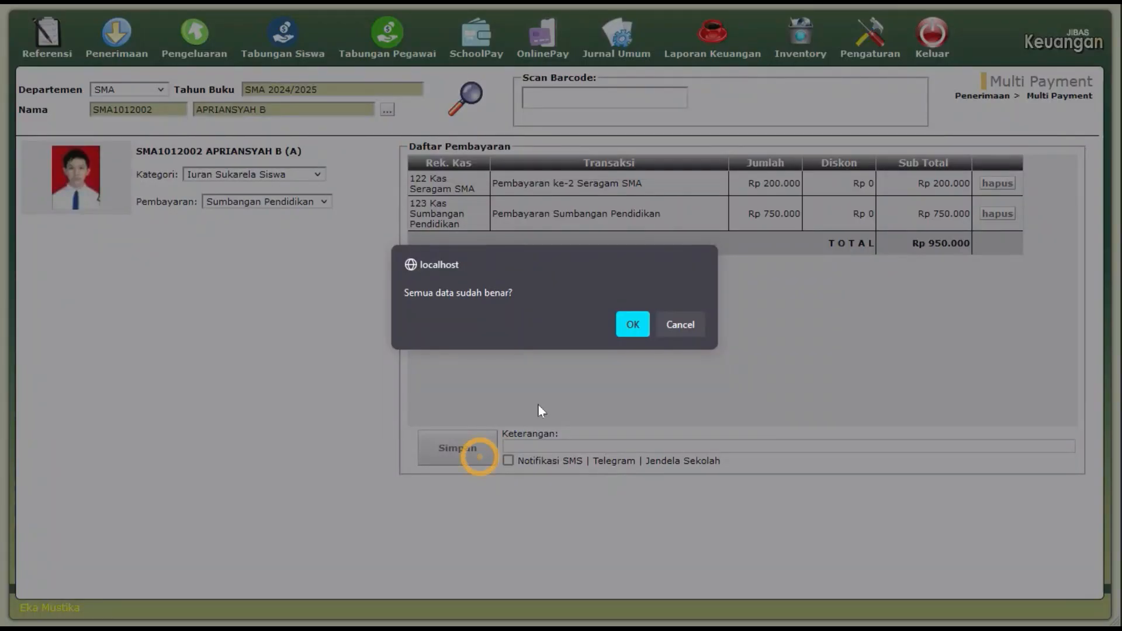
{"action": "left_click", "coordinate": [633, 326]}
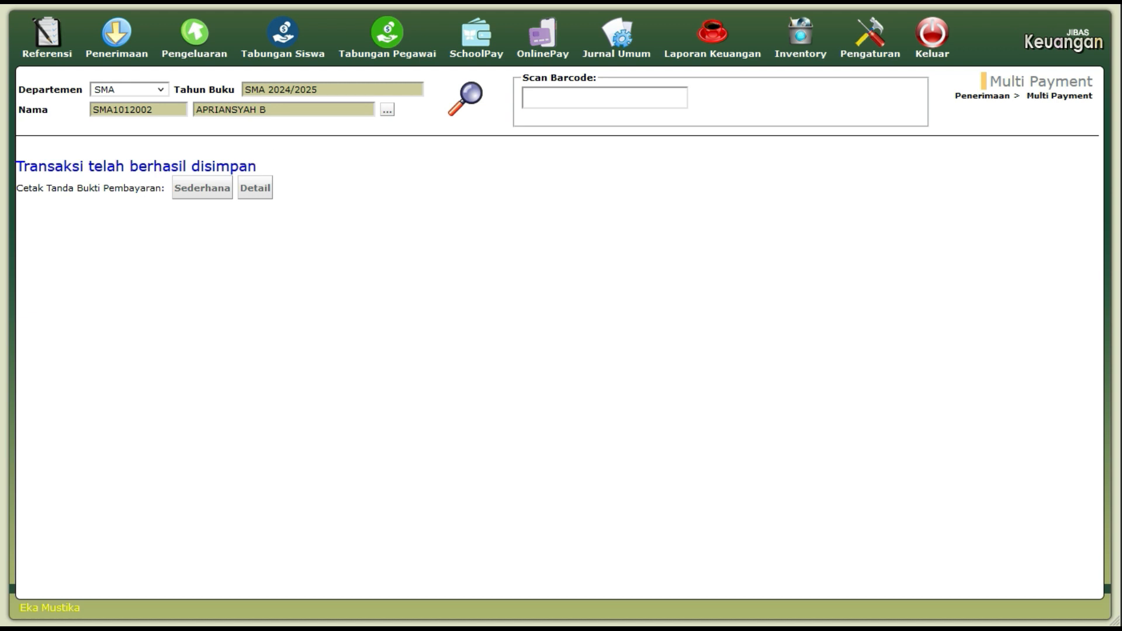
{"action": "left_click", "coordinate": [187, 195]}
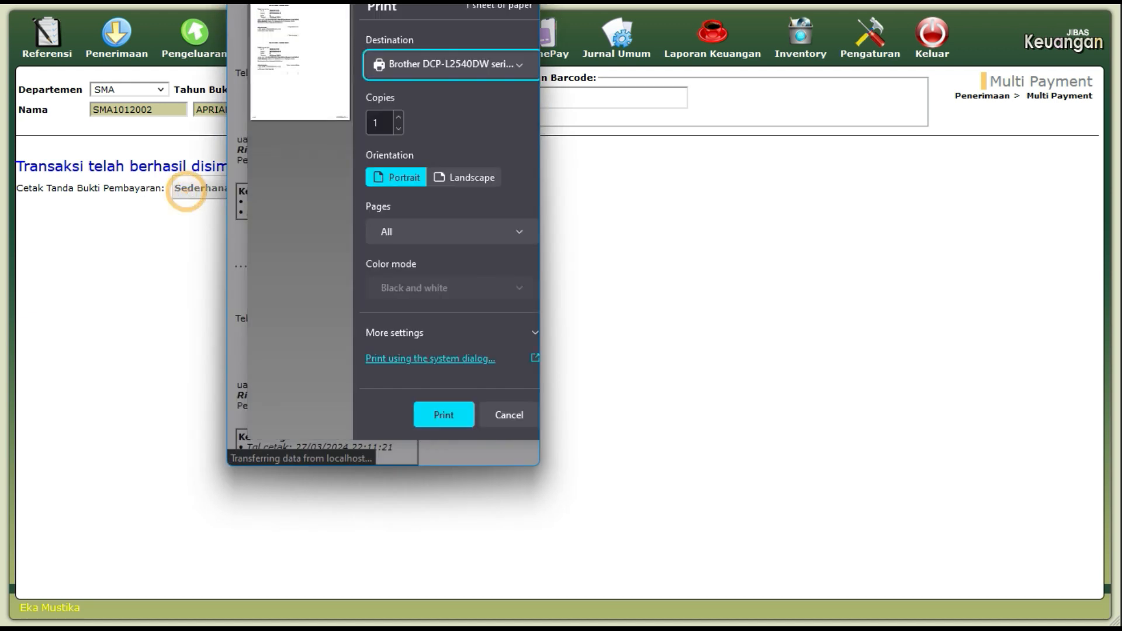
{"action": "left_click", "coordinate": [508, 415]}
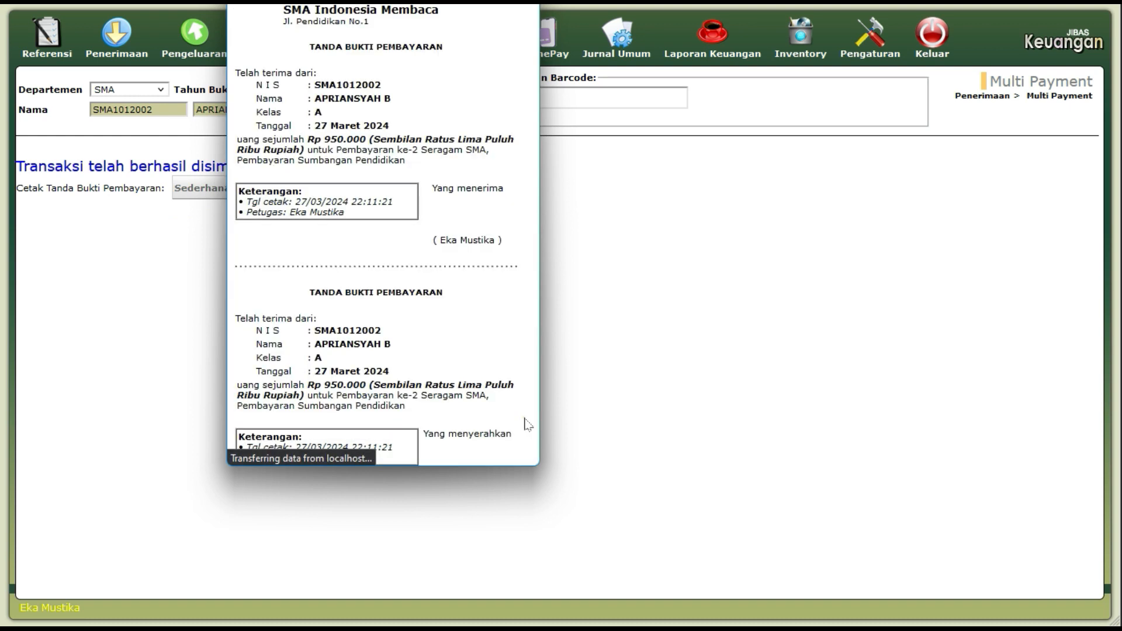
{"action": "left_click_drag", "start_coordinate": [474, 37], "coordinate": [515, 71]}
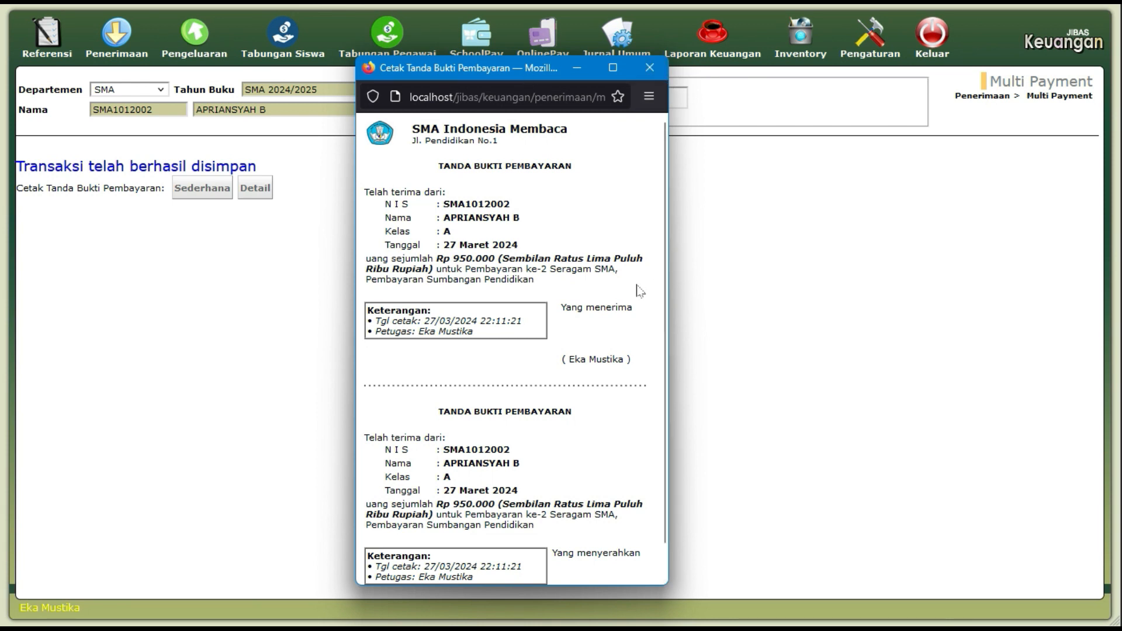
{"action": "left_click", "coordinate": [649, 67]}
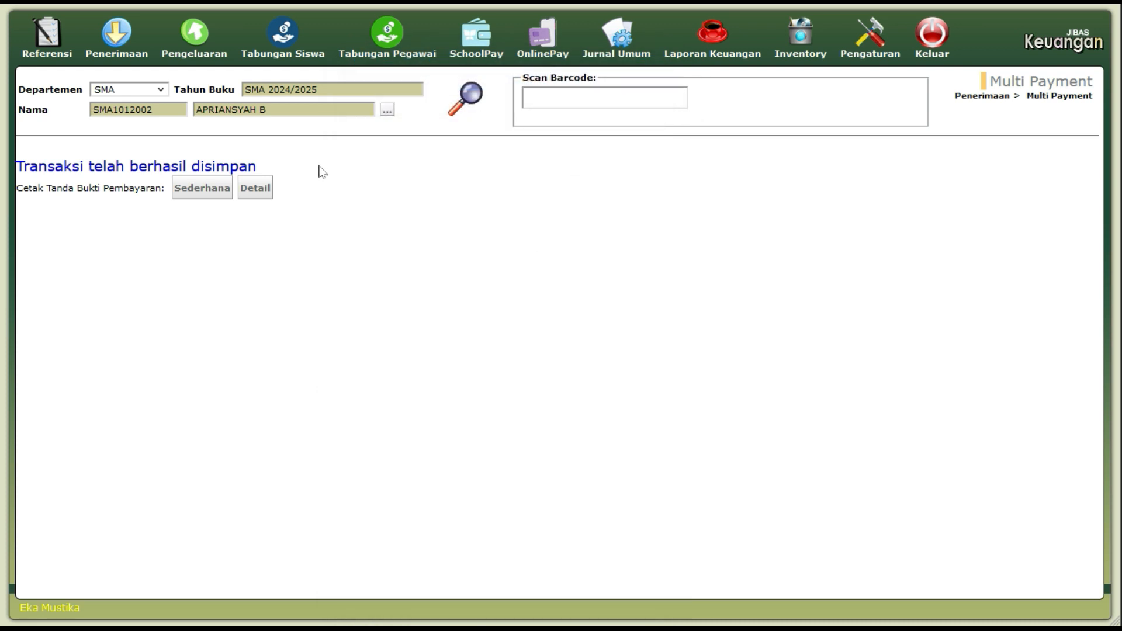
Skip printing and review the detailed Rp 950.000 receipt showing Rp 800.000 still owed on Seragam SMA.
{"action": "left_click", "coordinate": [256, 189]}
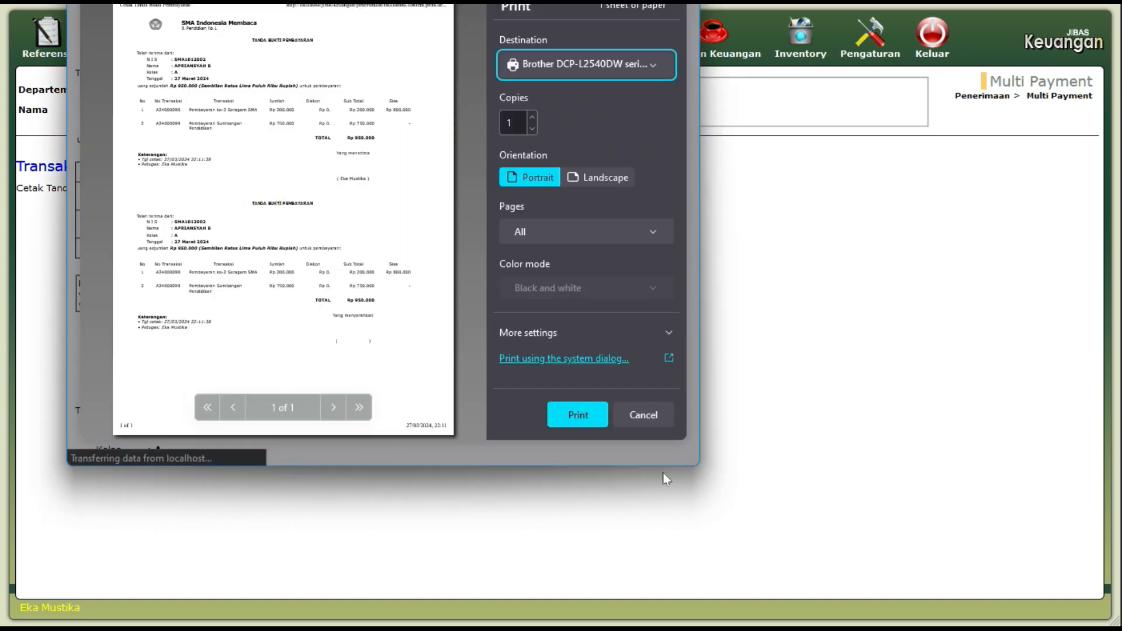
{"action": "left_click", "coordinate": [652, 416]}
{"action": "left_click_drag", "start_coordinate": [476, 4], "coordinate": [593, 58]}
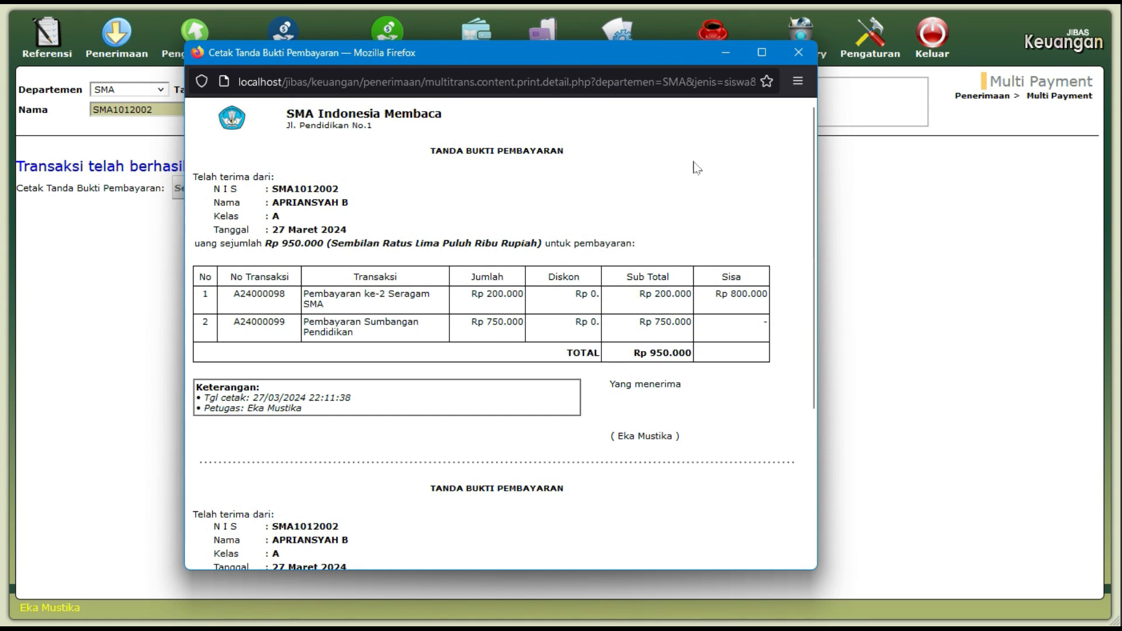
{"action": "scroll", "coordinate": [699, 175], "scroll_direction": "down", "scroll_amount": 5}
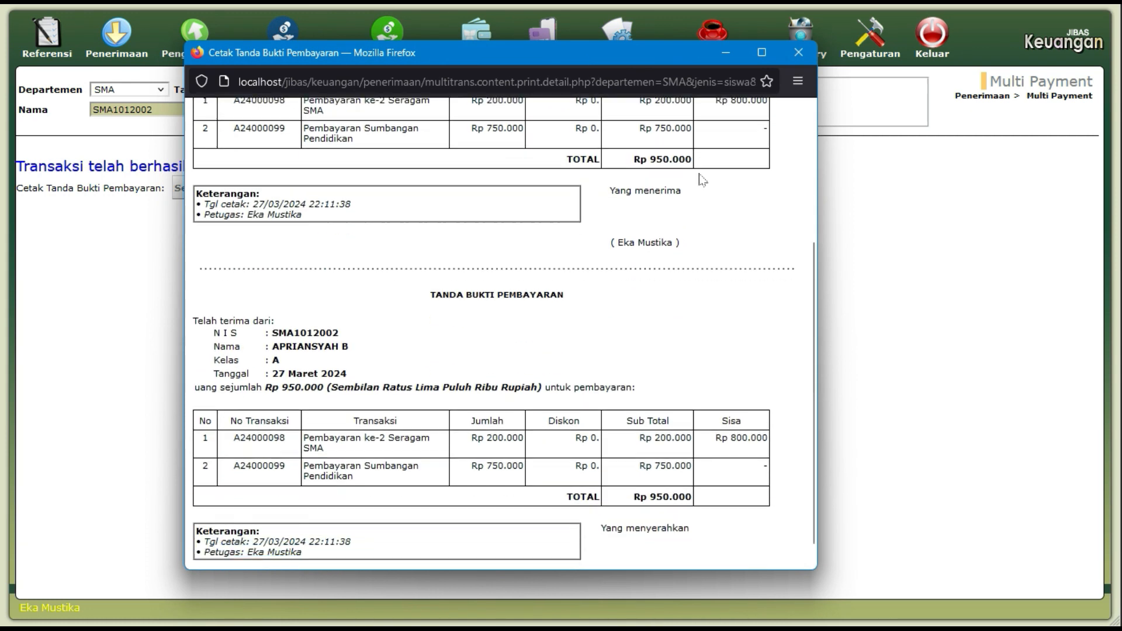
{"action": "scroll", "coordinate": [702, 181], "scroll_direction": "up", "scroll_amount": 5}
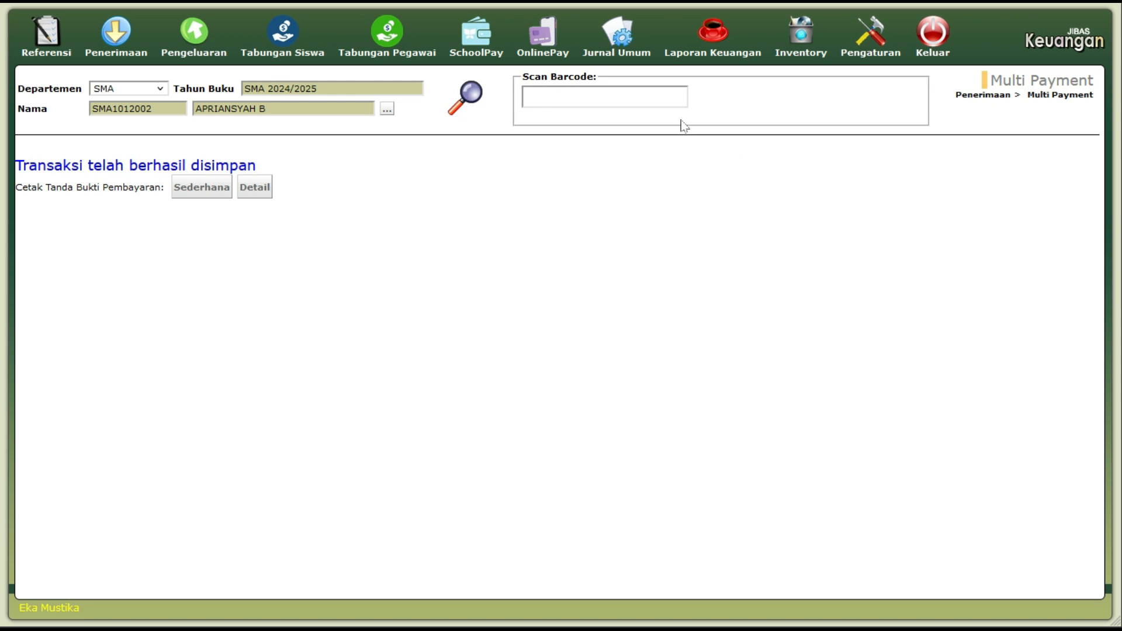
Open Pencarian Data Jurnal Umum and list all journal entries with Semua.
{"action": "left_click", "coordinate": [643, 55]}
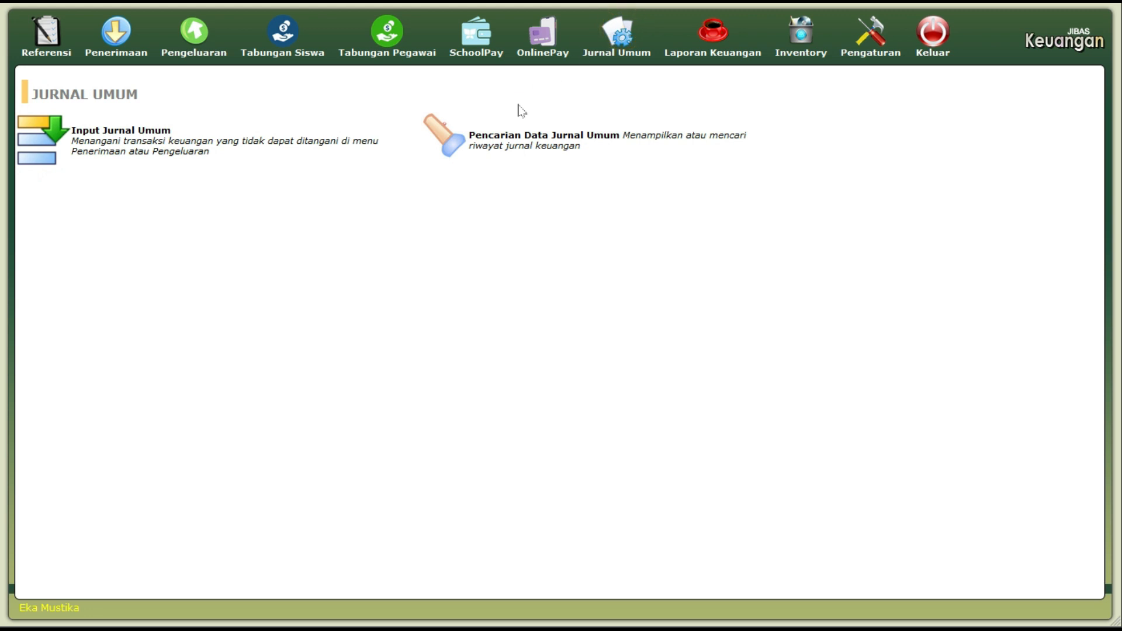
{"action": "left_click", "coordinate": [535, 143]}
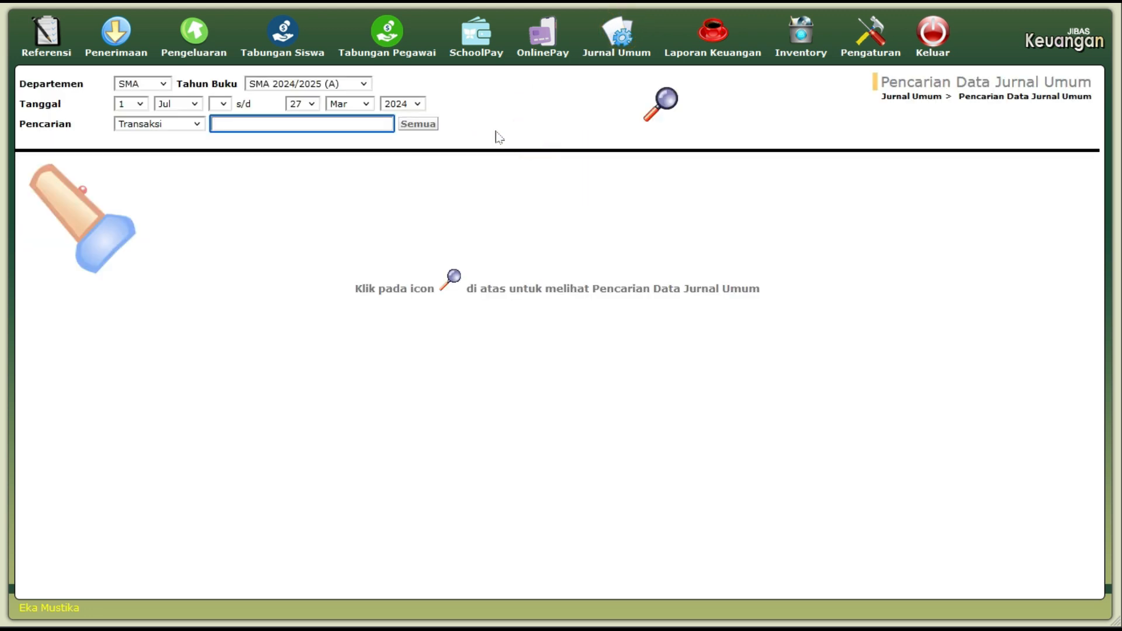
{"action": "left_click", "coordinate": [424, 126]}
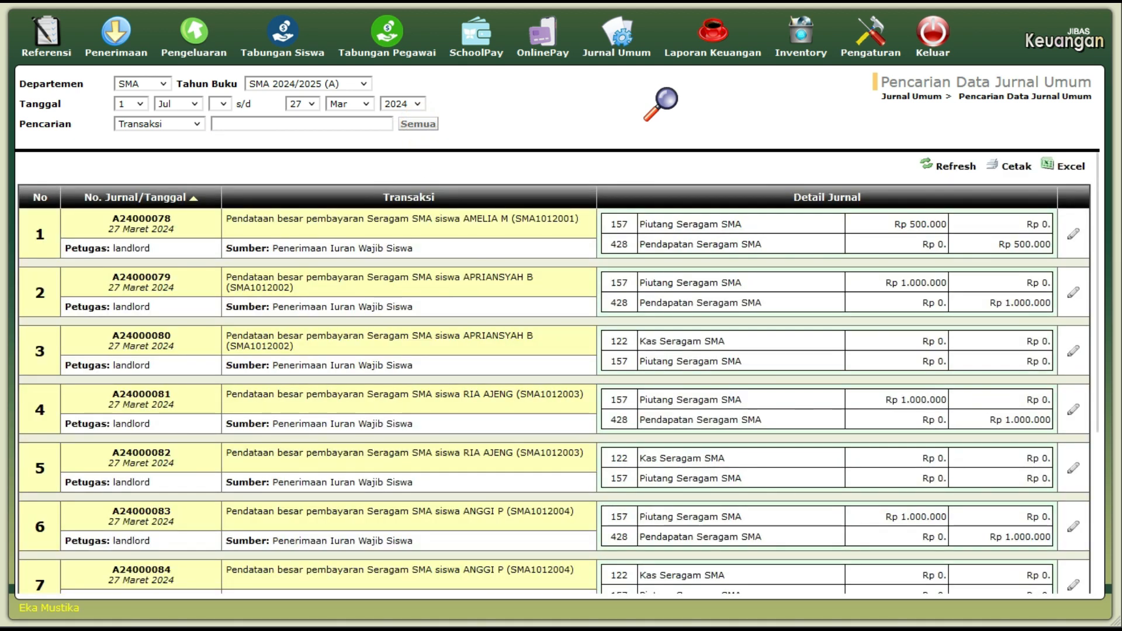
Page to entries 21–27 showing A24000098 (Rp 200.000 Seragam SMA) and A24000099 (Rp 750.000 Sumbangan Pendidikan).
{"action": "scroll", "coordinate": [410, 269], "scroll_direction": "down", "scroll_amount": 4}
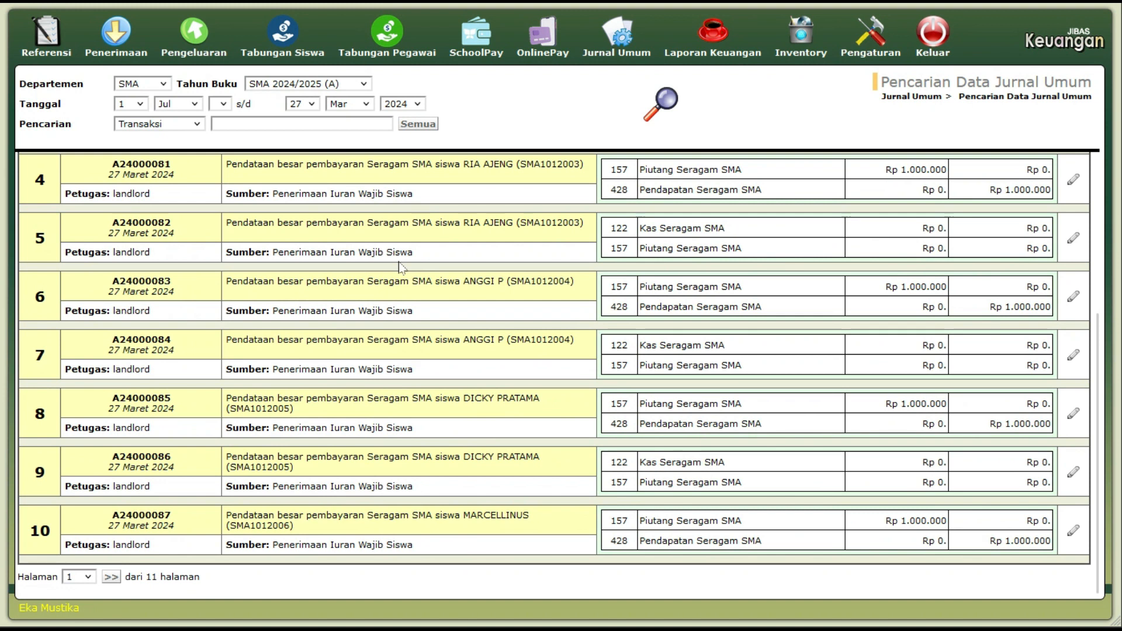
{"action": "left_click", "coordinate": [111, 578]}
{"action": "scroll", "coordinate": [143, 538], "scroll_direction": "down", "scroll_amount": 4}
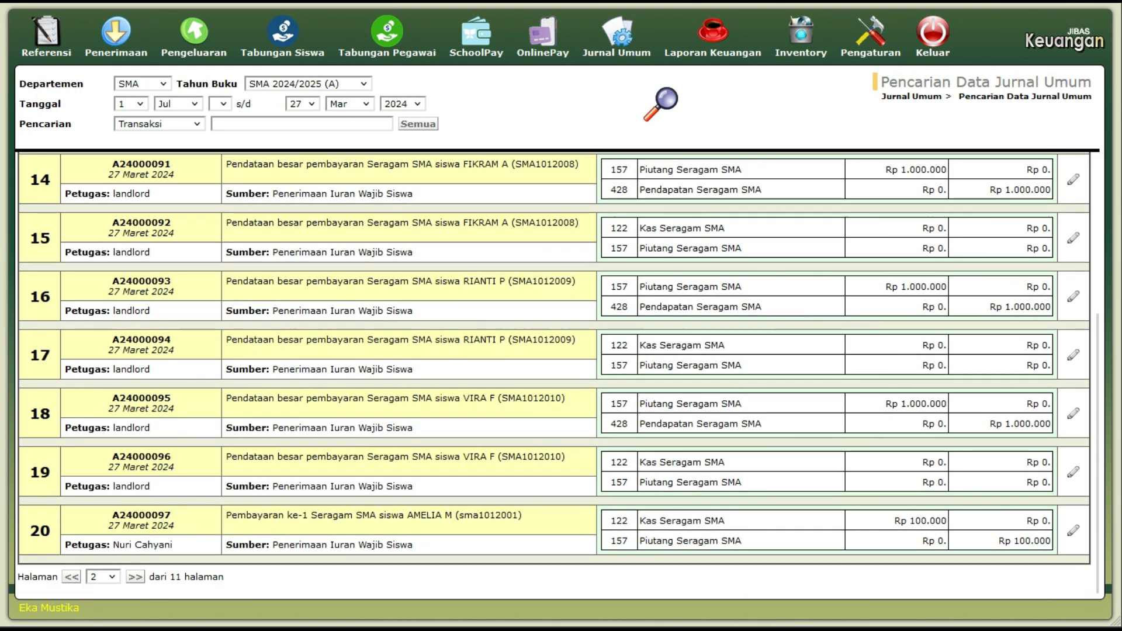
{"action": "left_click", "coordinate": [135, 577]}
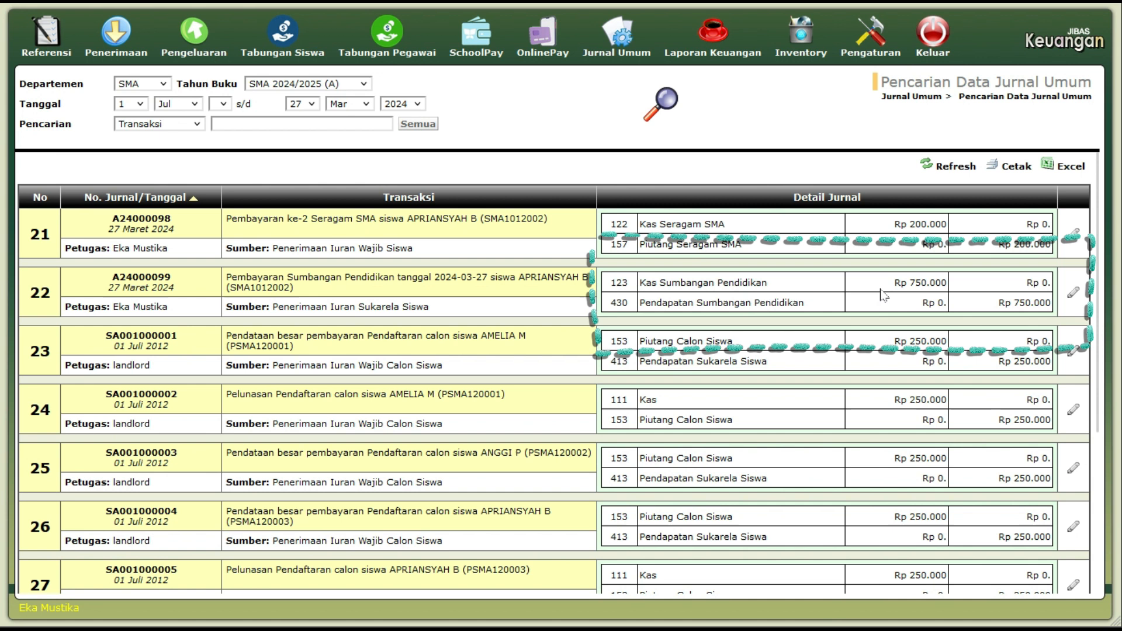
{"action": "left_click", "coordinate": [928, 289]}
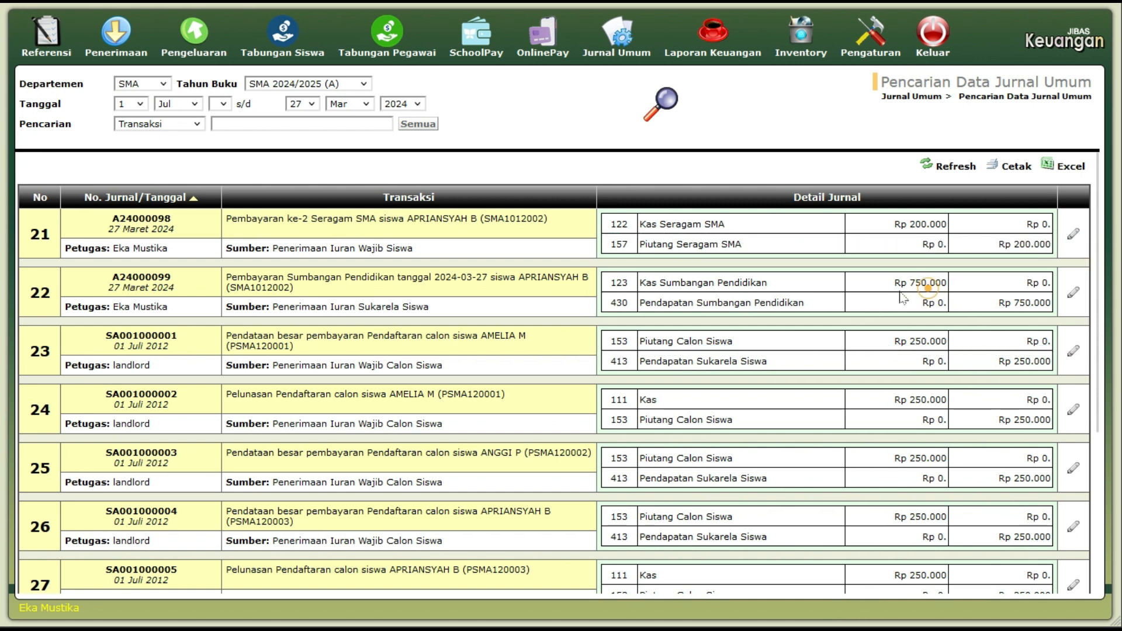
{"action": "left_click", "coordinate": [804, 302]}
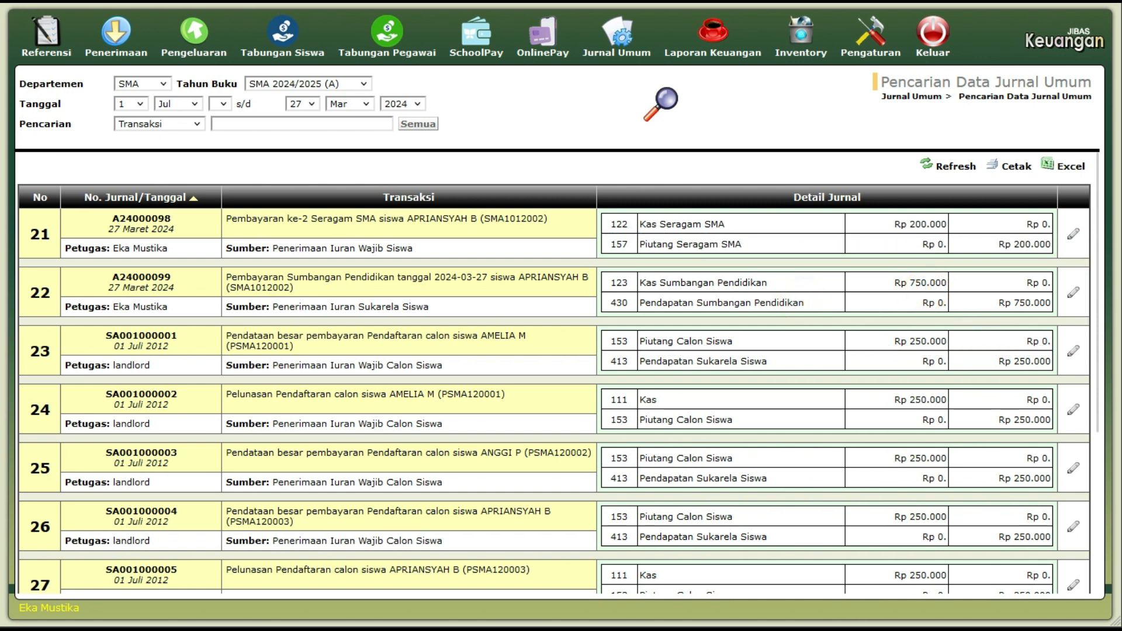
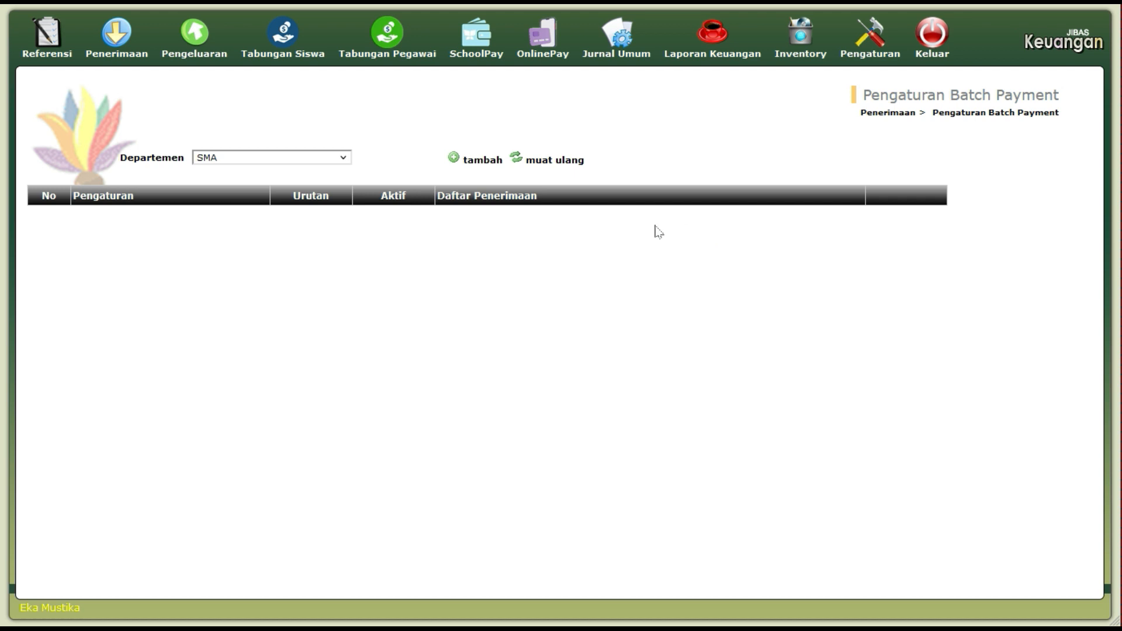
From the empty SMA Pengaturan Batch Payment list, open the Tambah Konfigurasi Pembayaran form.
{"action": "left_click", "coordinate": [481, 167]}
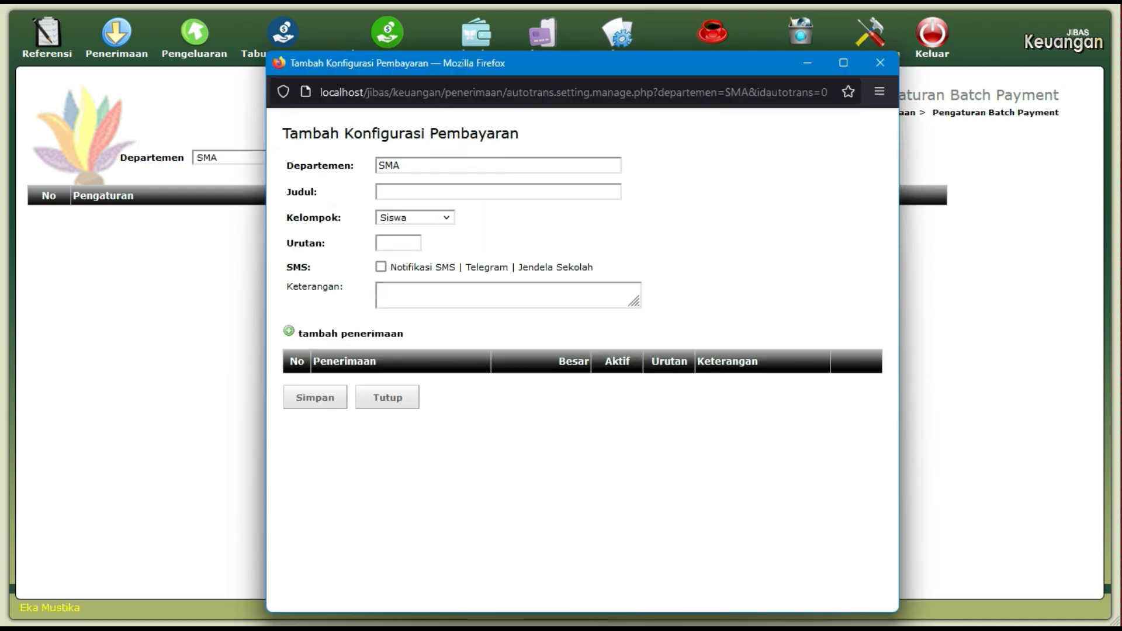
Title the configuration 'Iuran SMA Tingkat 10', keep group Siswa, set order 1, and enable SMS notification.
{"action": "left_click", "coordinate": [418, 191]}
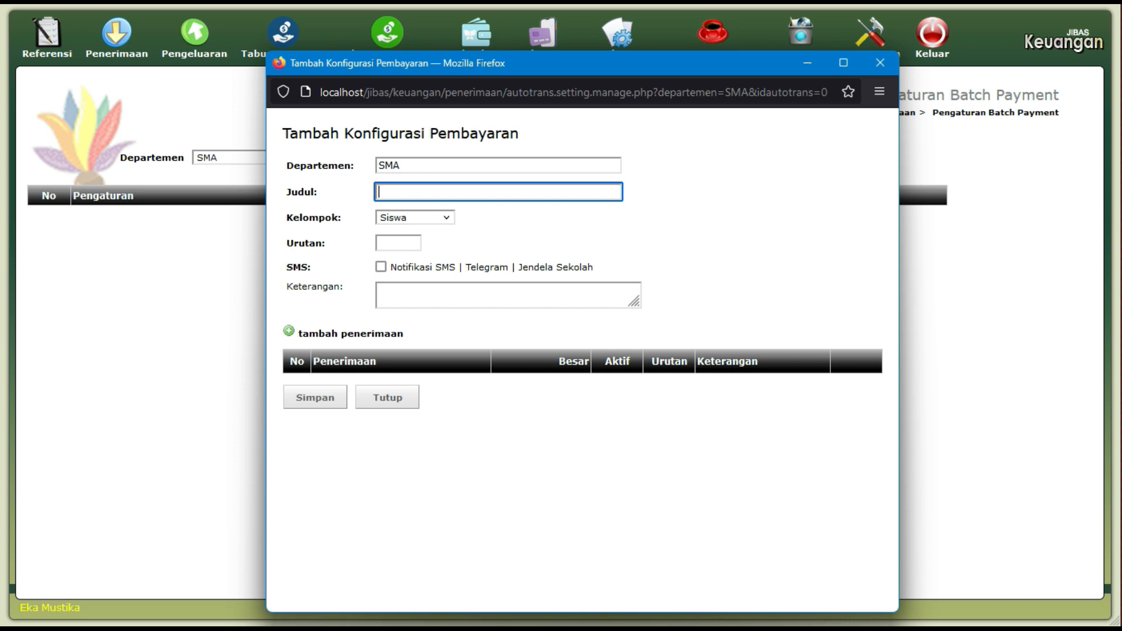
{"action": "type", "text": "Iura"}
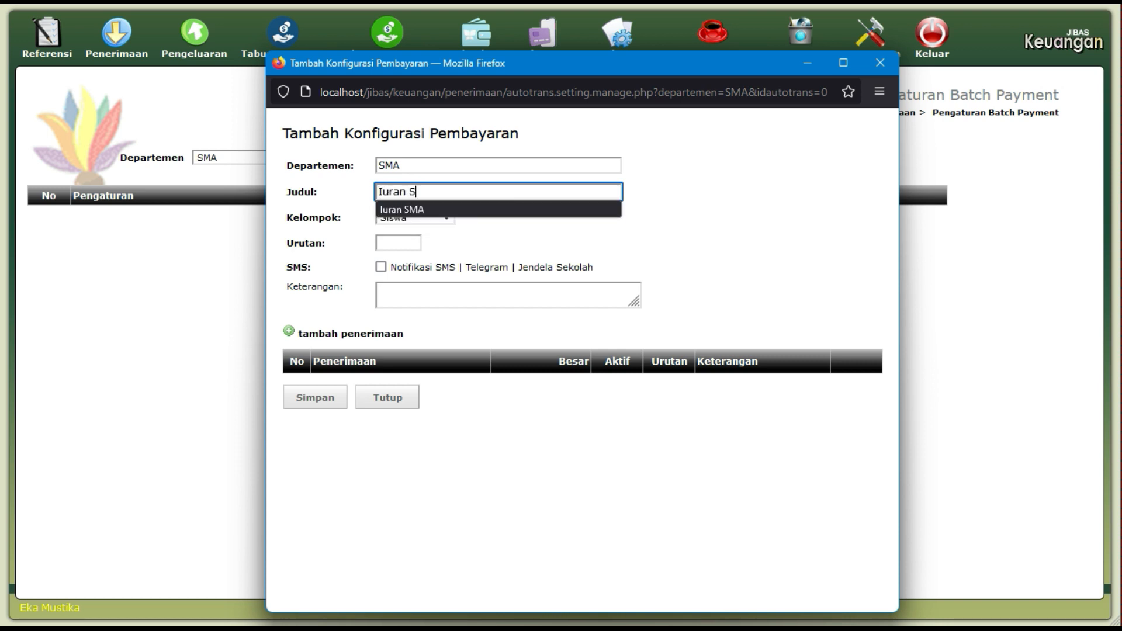
{"action": "type", "text": "n SMA Tingkat 10"}
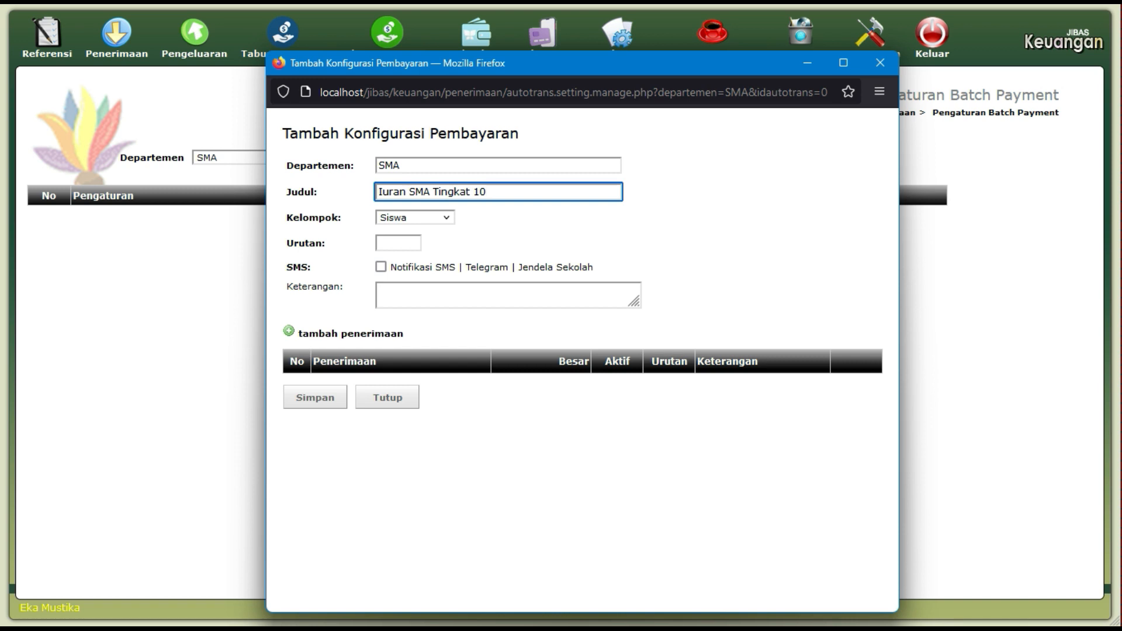
{"action": "left_click", "coordinate": [408, 218]}
{"action": "left_click", "coordinate": [408, 220]}
{"action": "left_click", "coordinate": [391, 248]}
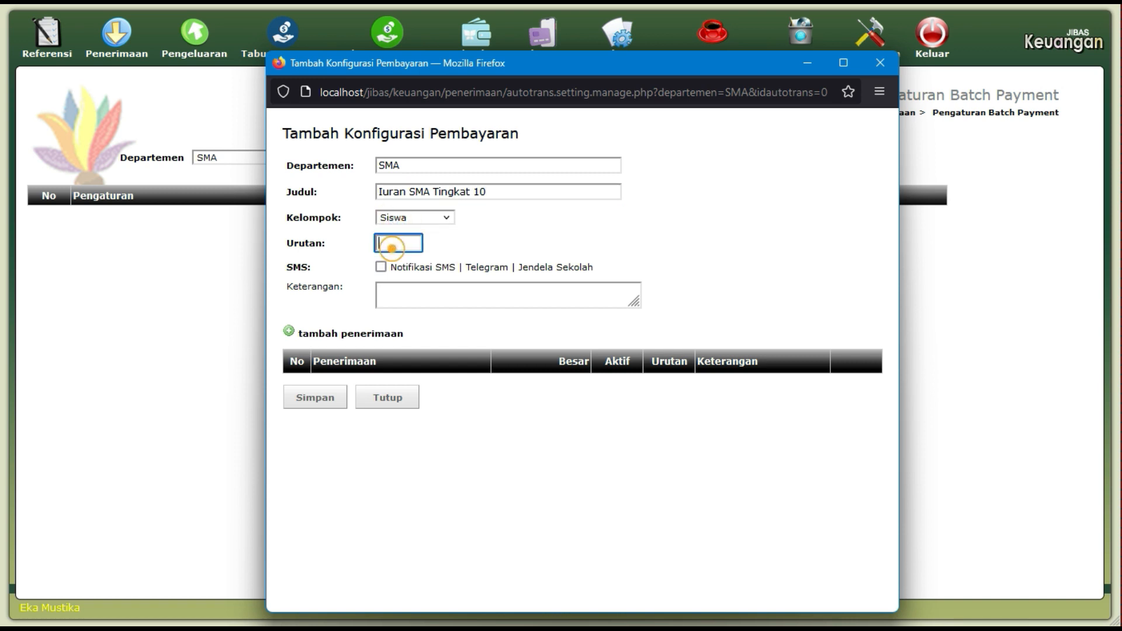
{"action": "type", "text": "1"}
{"action": "left_click", "coordinate": [353, 283]}
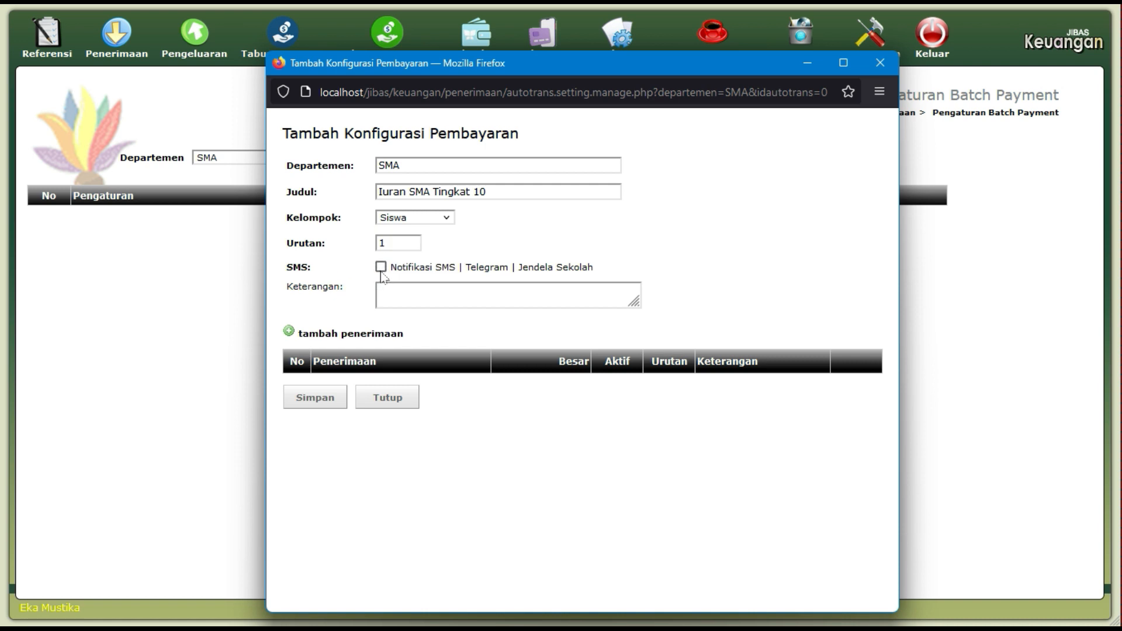
{"action": "left_click", "coordinate": [381, 269]}
Add DSP under Iuran Wajib Siswa at Rp 600.000 with order 1.
{"action": "left_click", "coordinate": [369, 338]}
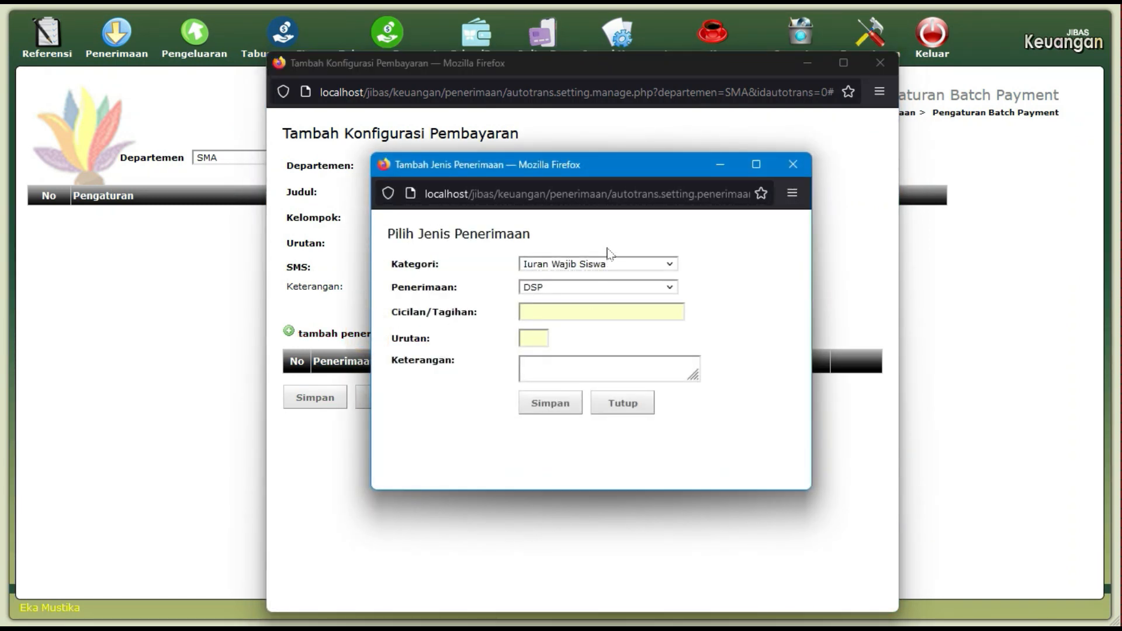
{"action": "left_click", "coordinate": [666, 266]}
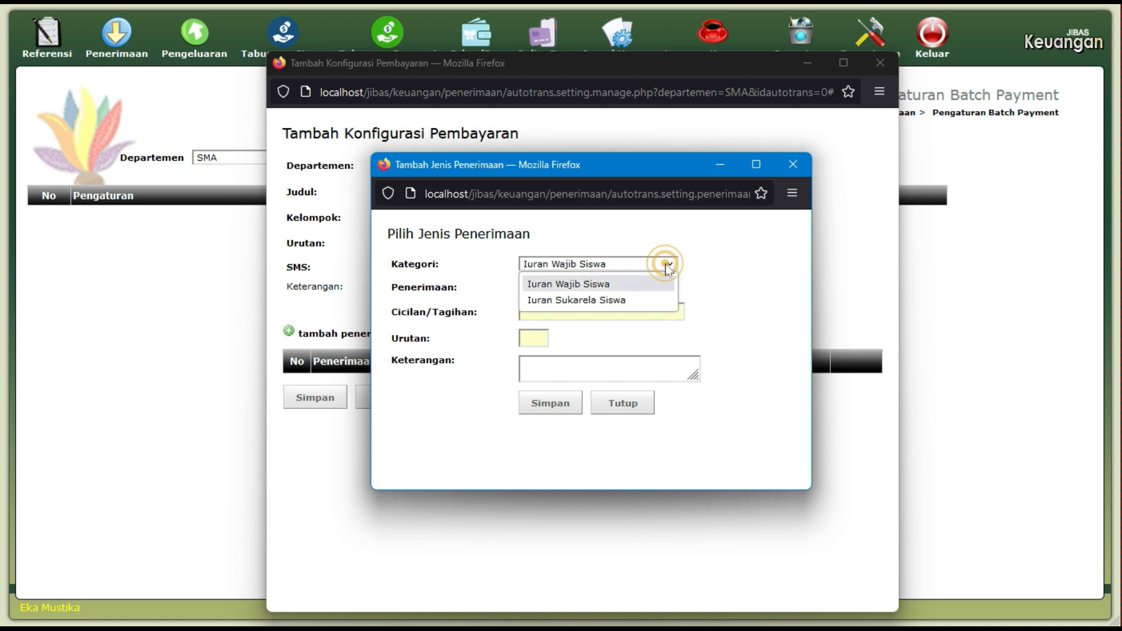
{"action": "left_click", "coordinate": [666, 266]}
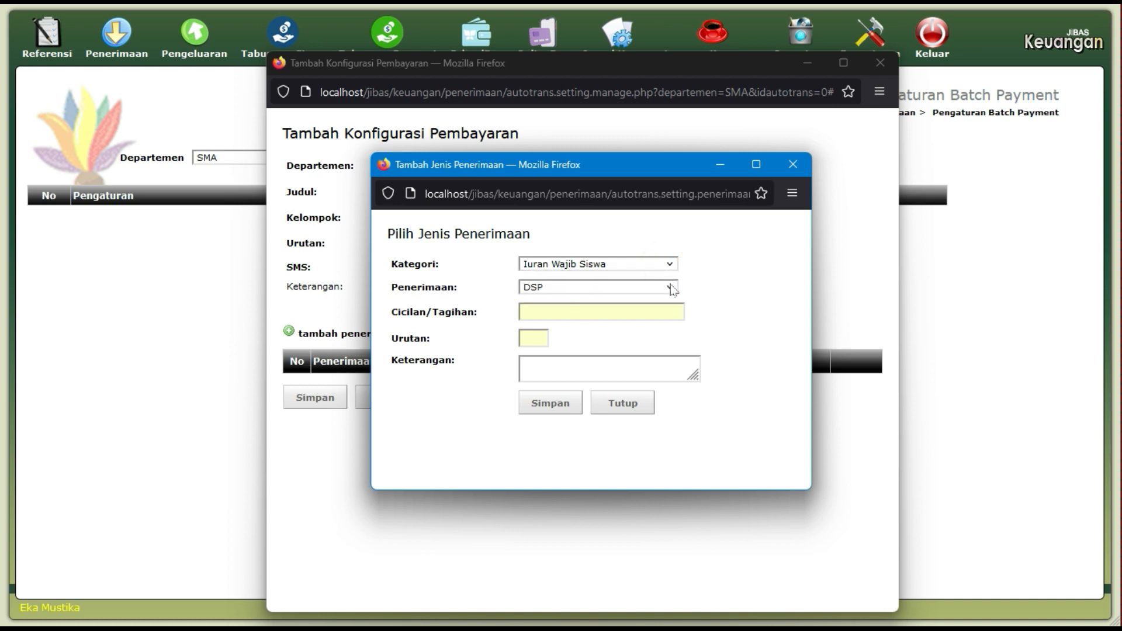
{"action": "left_click", "coordinate": [670, 289]}
{"action": "left_click", "coordinate": [671, 291]}
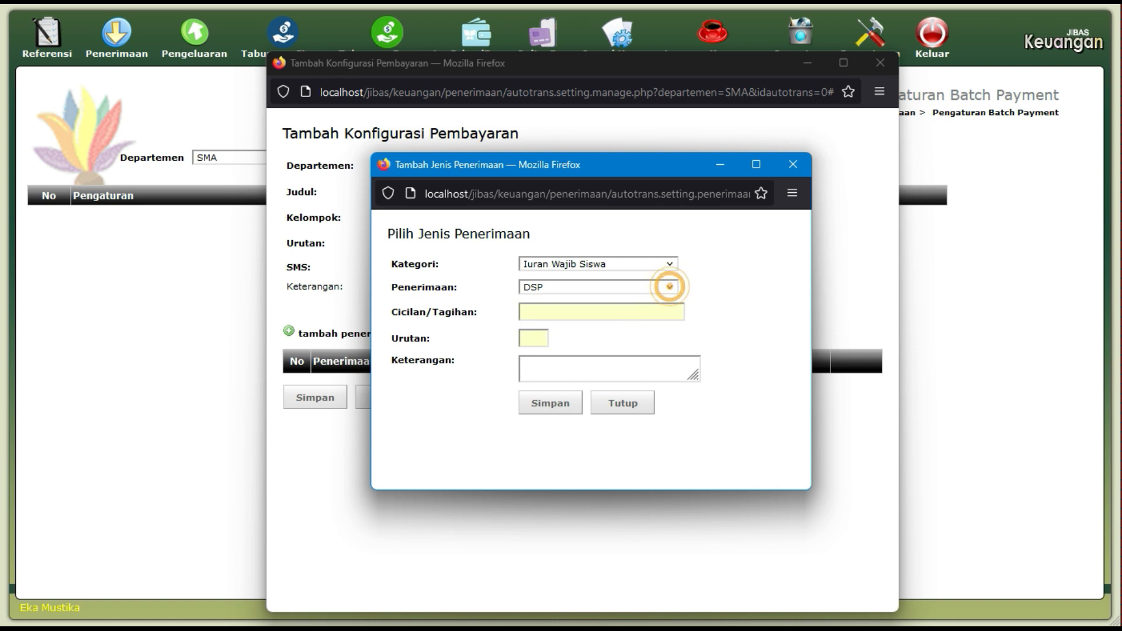
{"action": "left_click", "coordinate": [612, 312]}
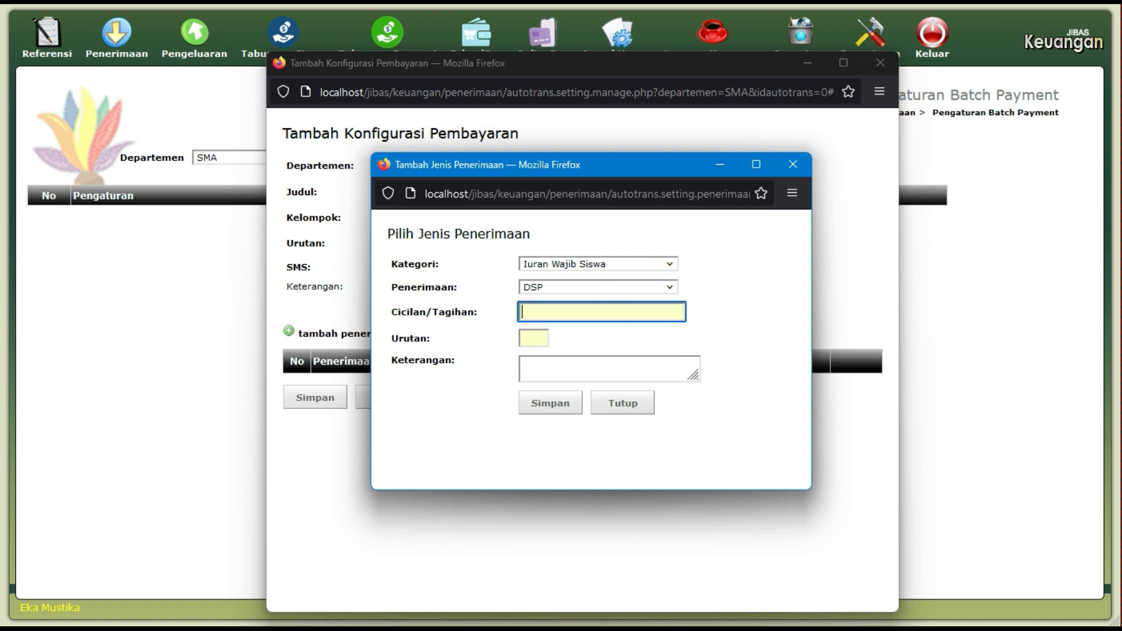
{"action": "type", "text": "600.000"}
{"action": "left_click", "coordinate": [528, 339]}
{"action": "type", "text": "1"}
{"action": "left_click", "coordinate": [550, 404]}
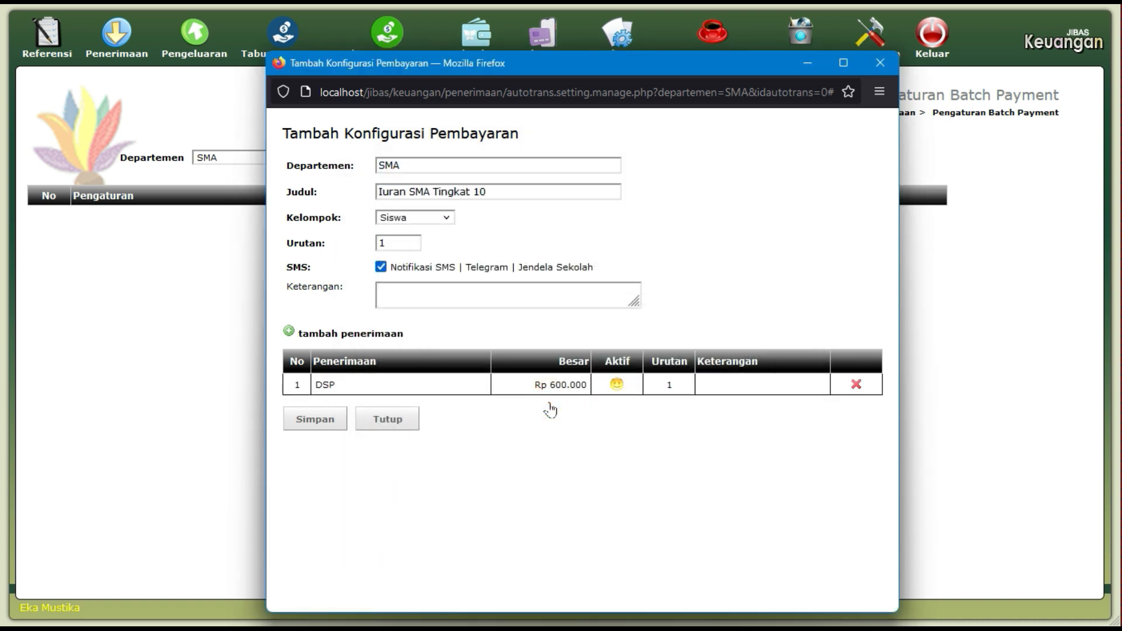
Add Seragam SMA at Rp 200.000 with order 2.
{"action": "left_click", "coordinate": [392, 345]}
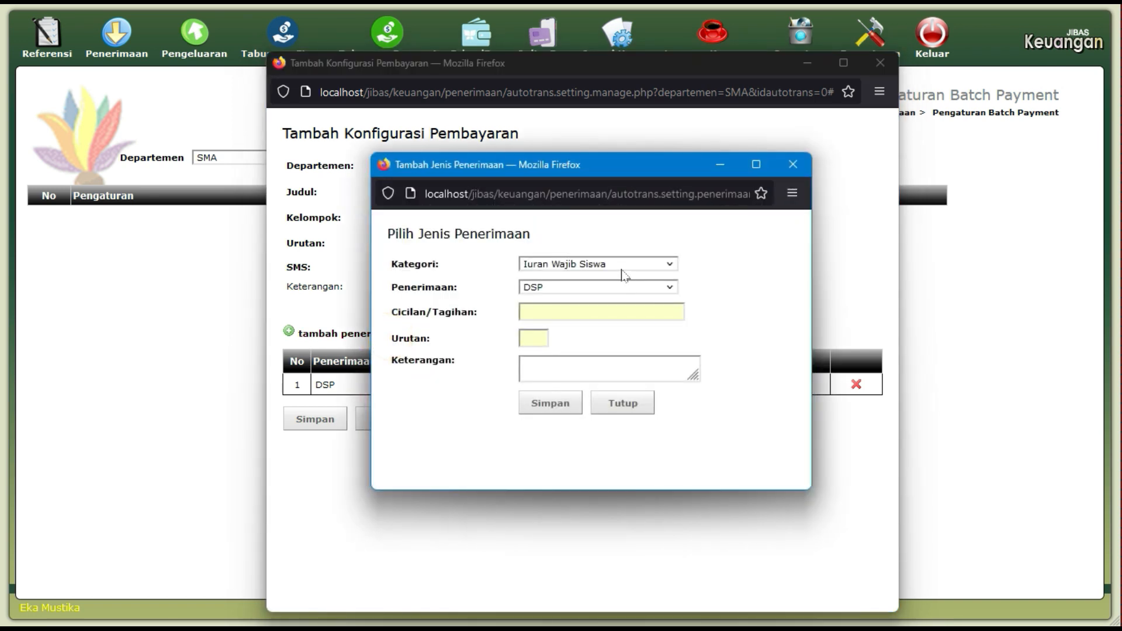
{"action": "left_click", "coordinate": [601, 288]}
{"action": "left_click", "coordinate": [570, 323]}
{"action": "left_click", "coordinate": [558, 310]}
{"action": "type", "text": "2"}
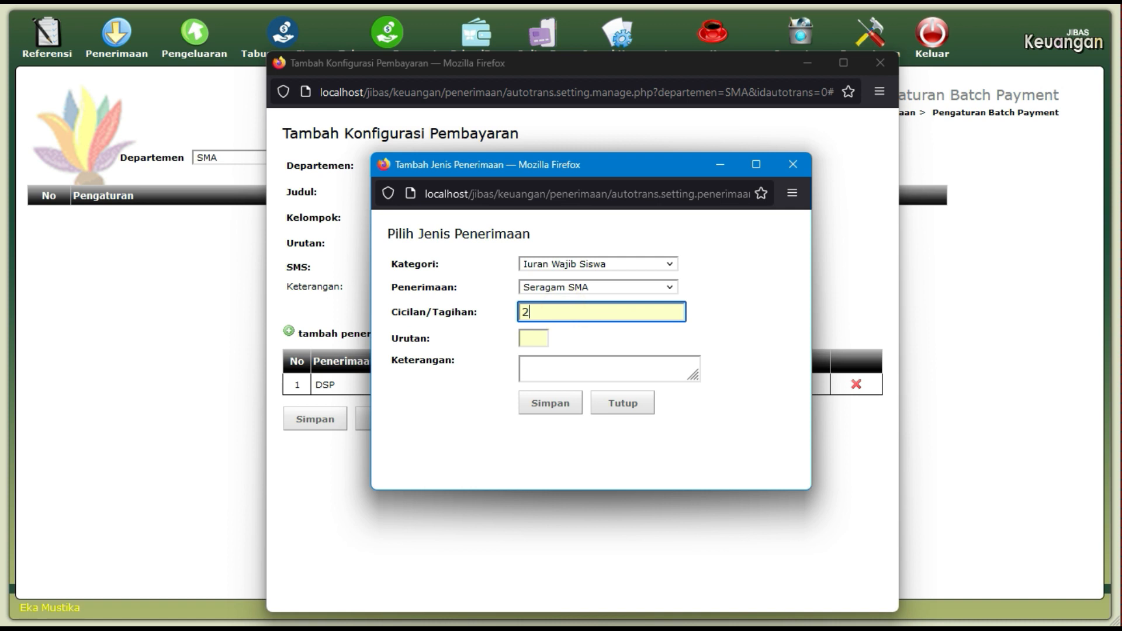
{"action": "type", "text": "00.000"}
{"action": "left_click", "coordinate": [543, 337]}
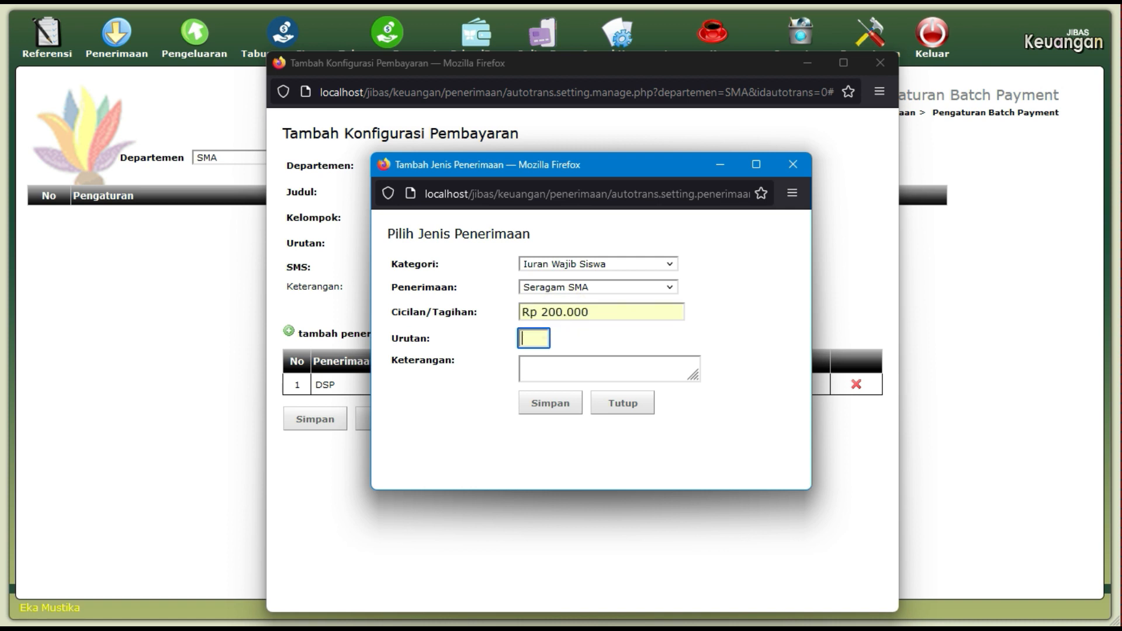
{"action": "type", "text": "2"}
{"action": "left_click", "coordinate": [552, 404]}
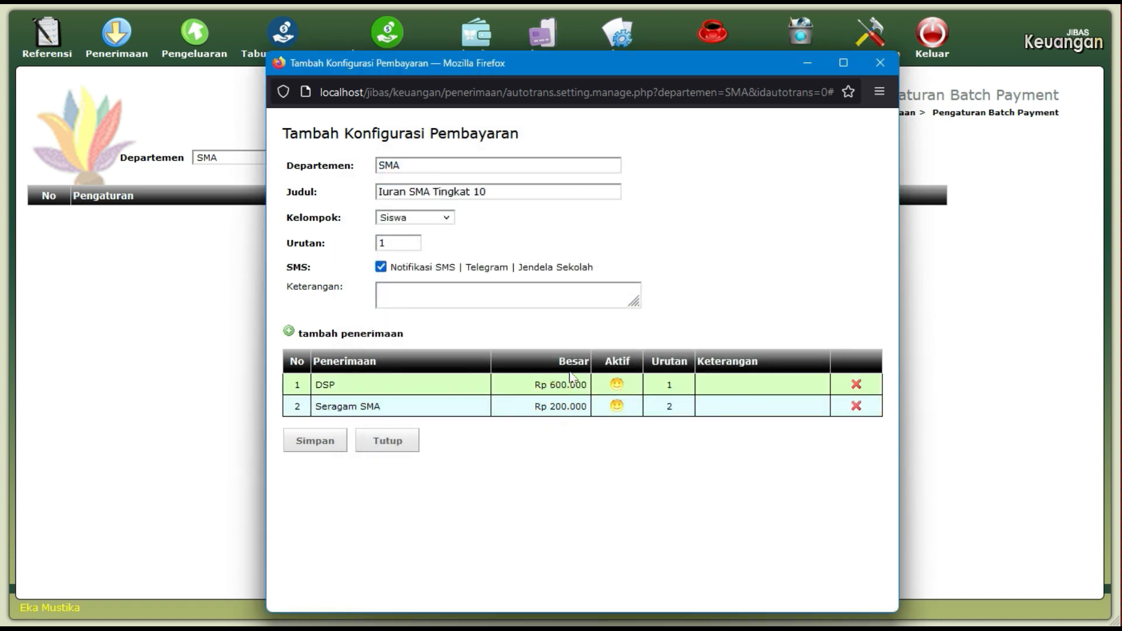
Add SPP Bulanan at Rp 100.000 with order 3 and save the Iuran SMA Tingkat 10 configuration.
{"action": "left_click", "coordinate": [396, 332]}
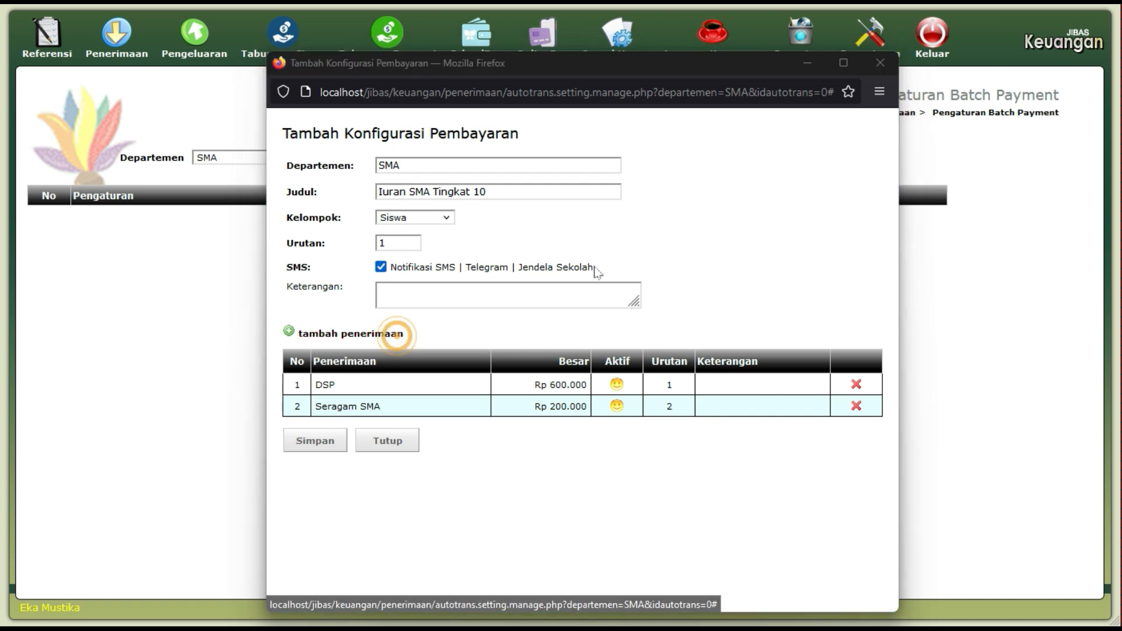
{"action": "left_click", "coordinate": [602, 286]}
{"action": "left_click", "coordinate": [567, 339]}
{"action": "left_click", "coordinate": [563, 316]}
{"action": "type", "text": "100.000"}
{"action": "left_click", "coordinate": [590, 334]}
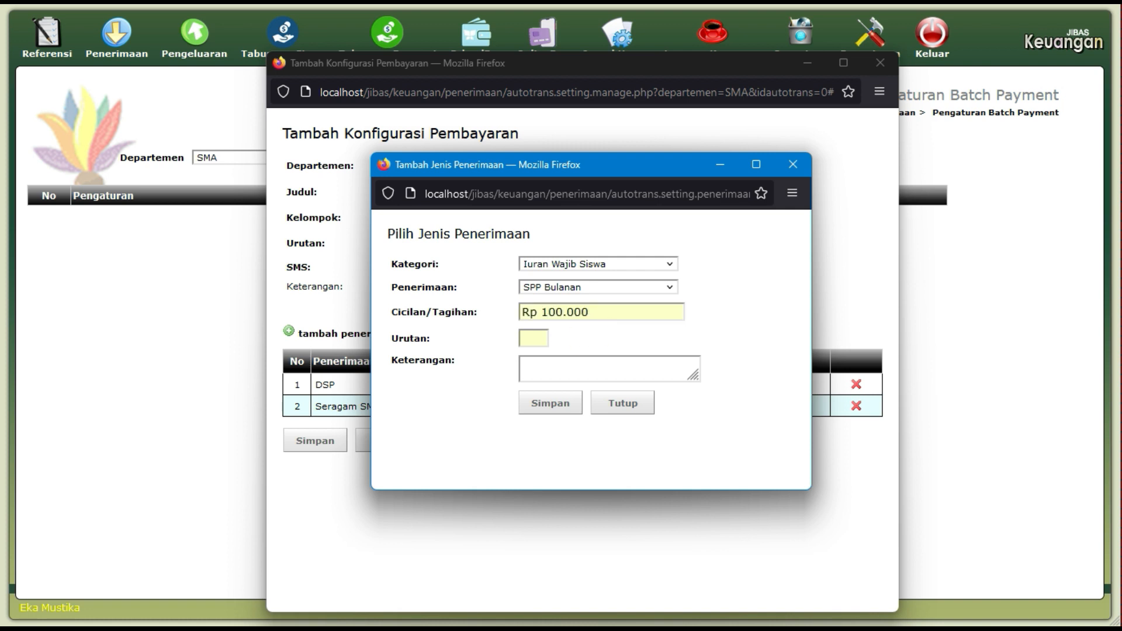
{"action": "left_click", "coordinate": [533, 338]}
{"action": "type", "text": "3"}
{"action": "left_click", "coordinate": [543, 405]}
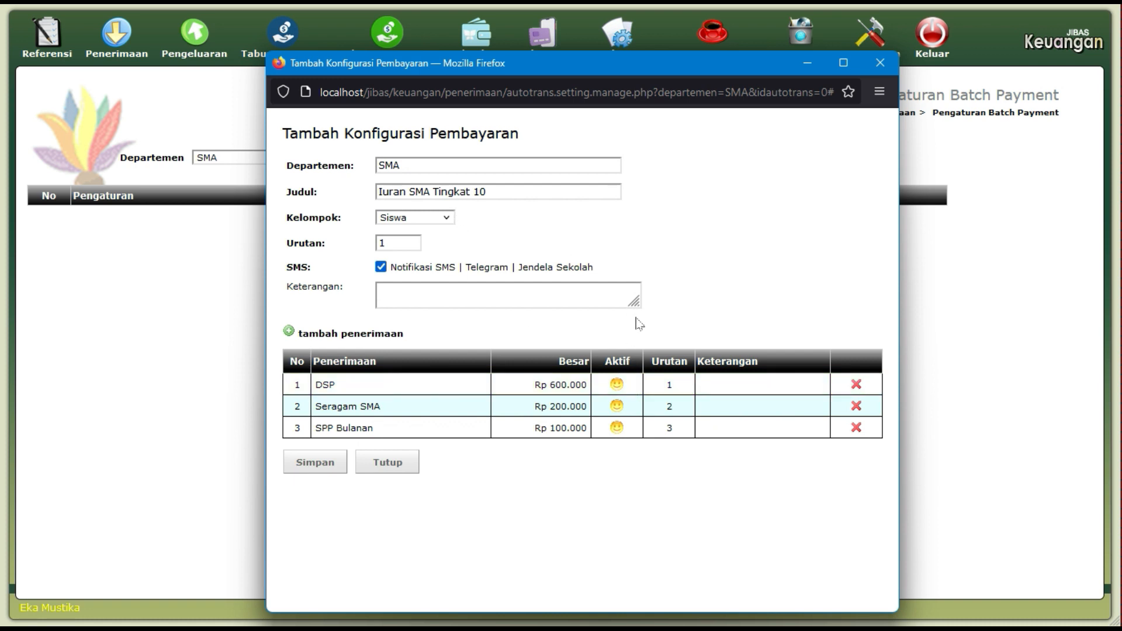
{"action": "left_click", "coordinate": [331, 462]}
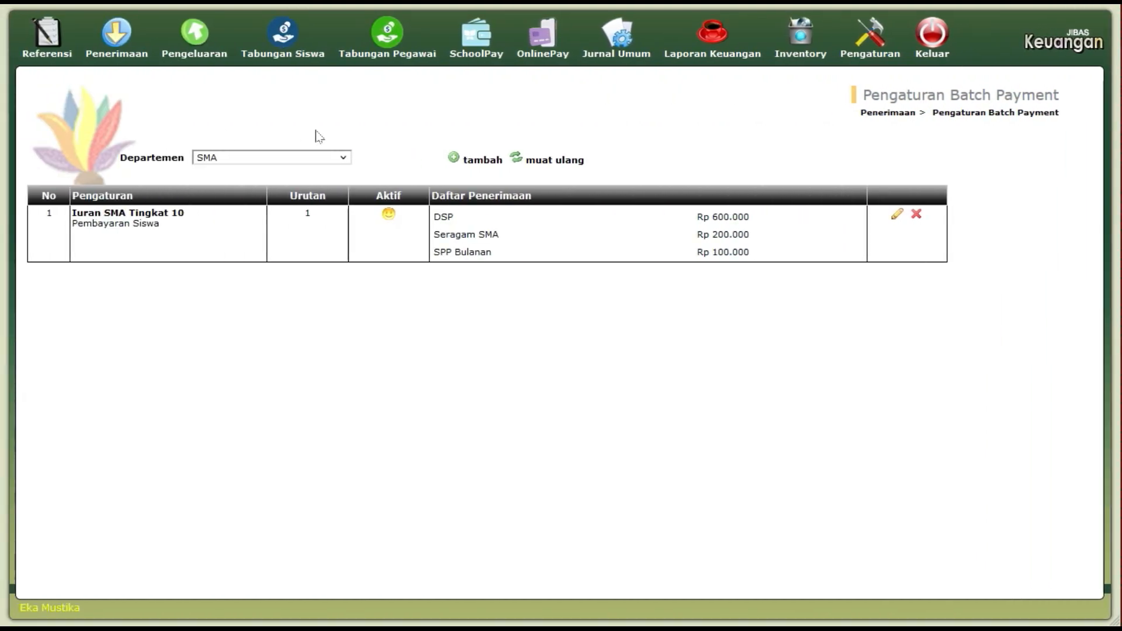
Switch to the Penerimaan module page from the toolbar.
{"action": "left_click", "coordinate": [119, 32]}
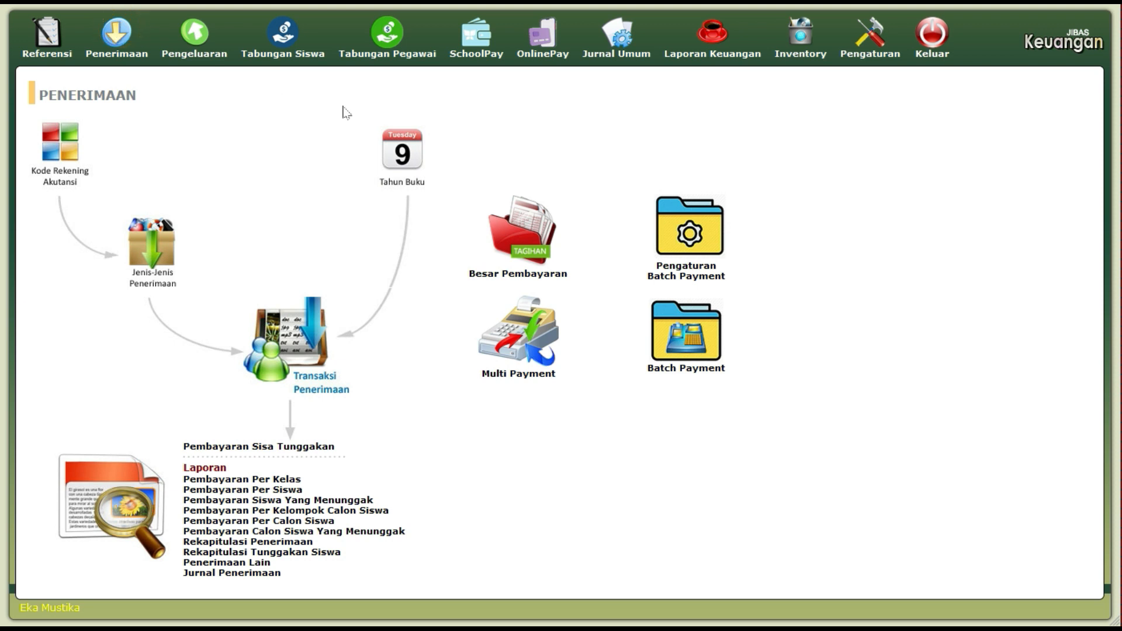
In Batch Payment, load the student by barcode code to show the Rp 900.000 Iuran SMA Tingkat 10 bills.
{"action": "left_click", "coordinate": [706, 335]}
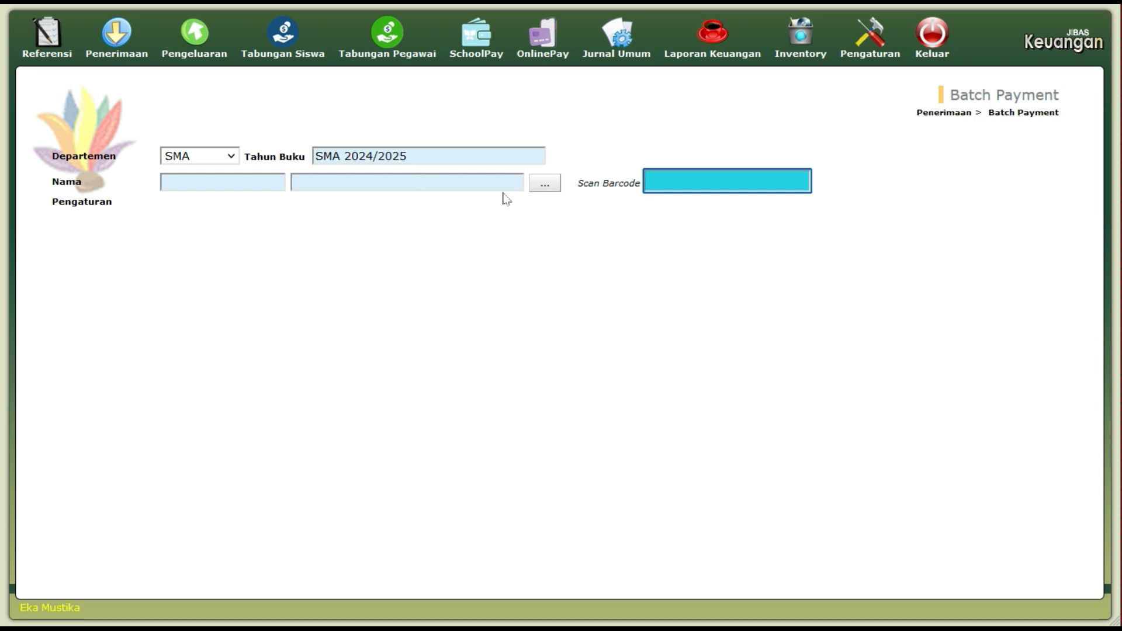
{"action": "left_click", "coordinate": [543, 184]}
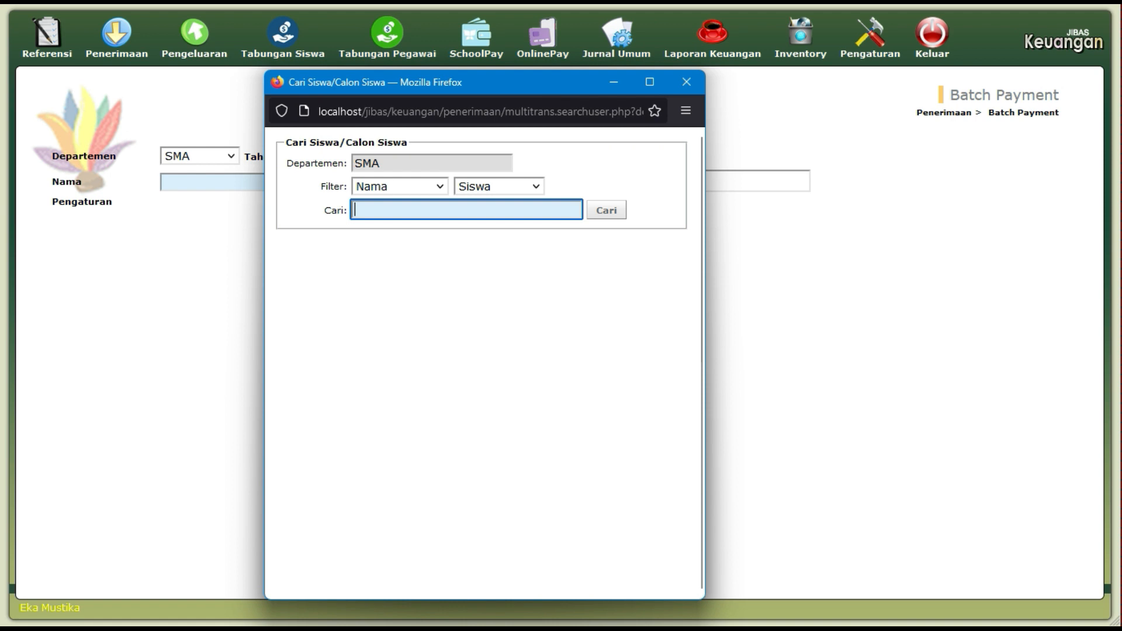
{"action": "left_click", "coordinate": [695, 82]}
{"action": "left_click", "coordinate": [704, 180]}
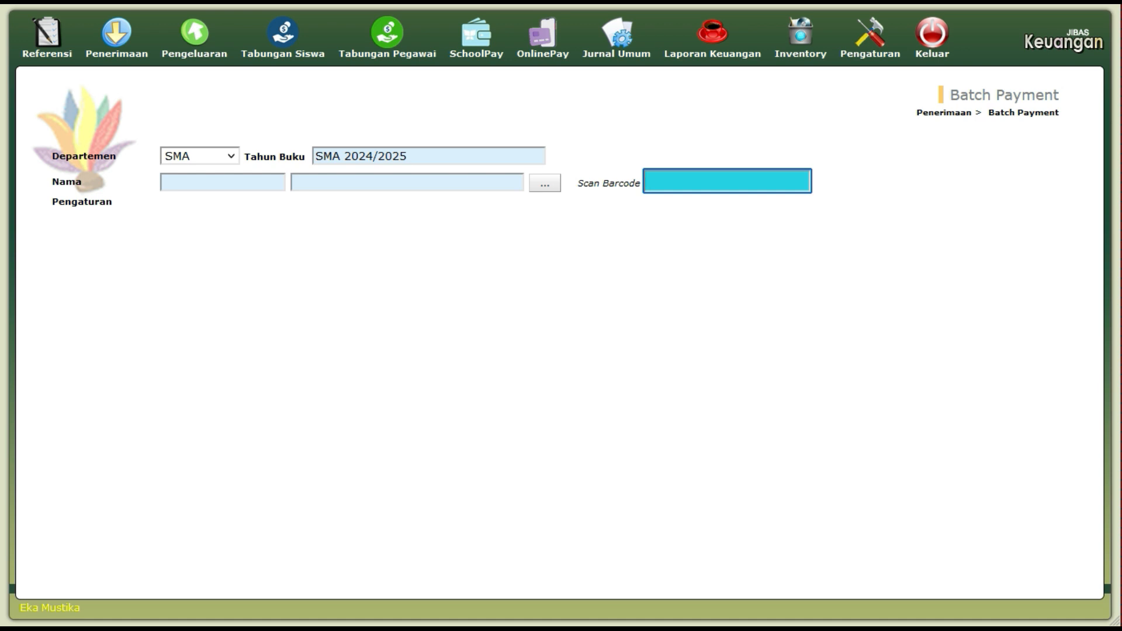
{"action": "type", "text": "sma1012"}
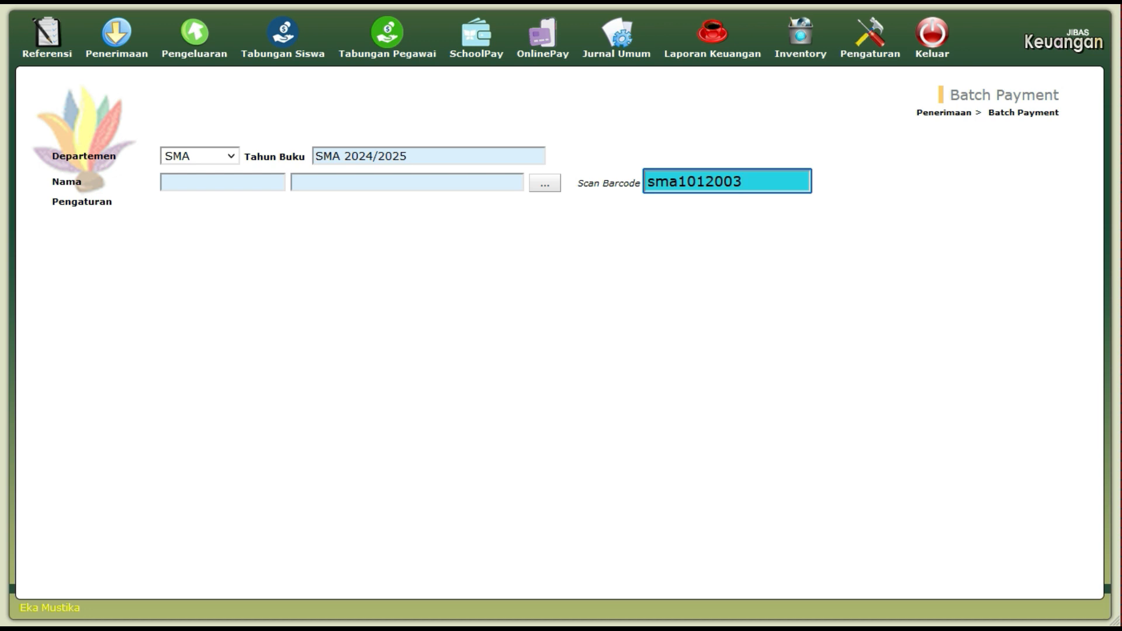
{"action": "type", "text": "003"}
{"action": "key", "text": "Return"}
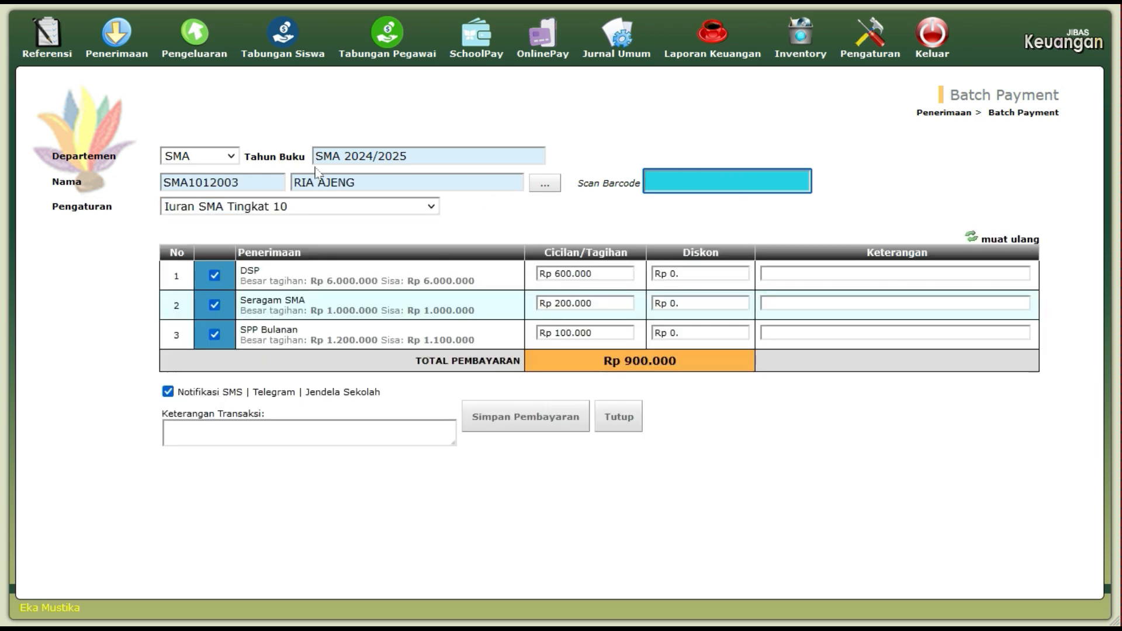
{"action": "left_click", "coordinate": [431, 208]}
Review the DSP, Seragam SMA and SPP Bulanan instalment amounts.
{"action": "left_click", "coordinate": [433, 208]}
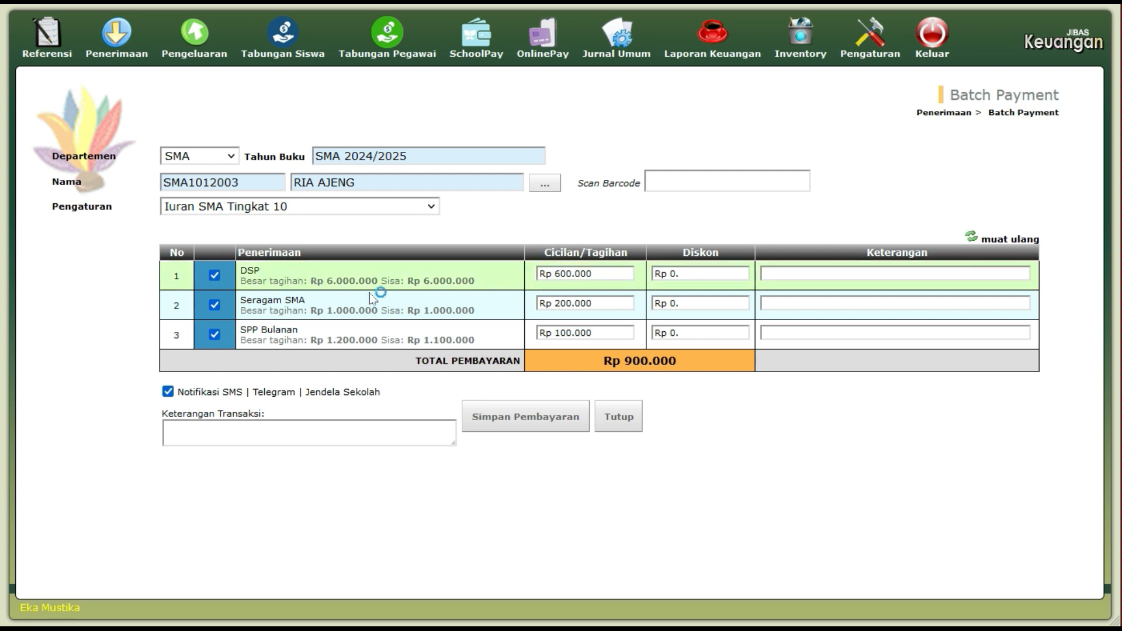
{"action": "left_click", "coordinate": [444, 283]}
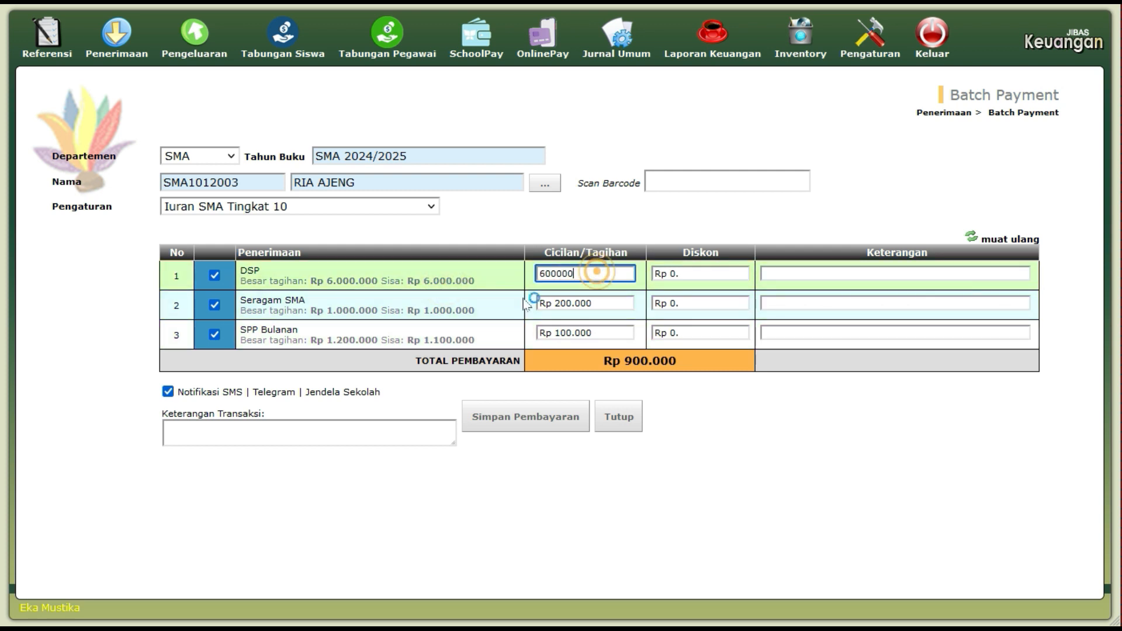
{"action": "left_click", "coordinate": [480, 306]}
{"action": "left_click", "coordinate": [608, 303]}
{"action": "left_click", "coordinate": [501, 332]}
{"action": "left_click", "coordinate": [605, 333]}
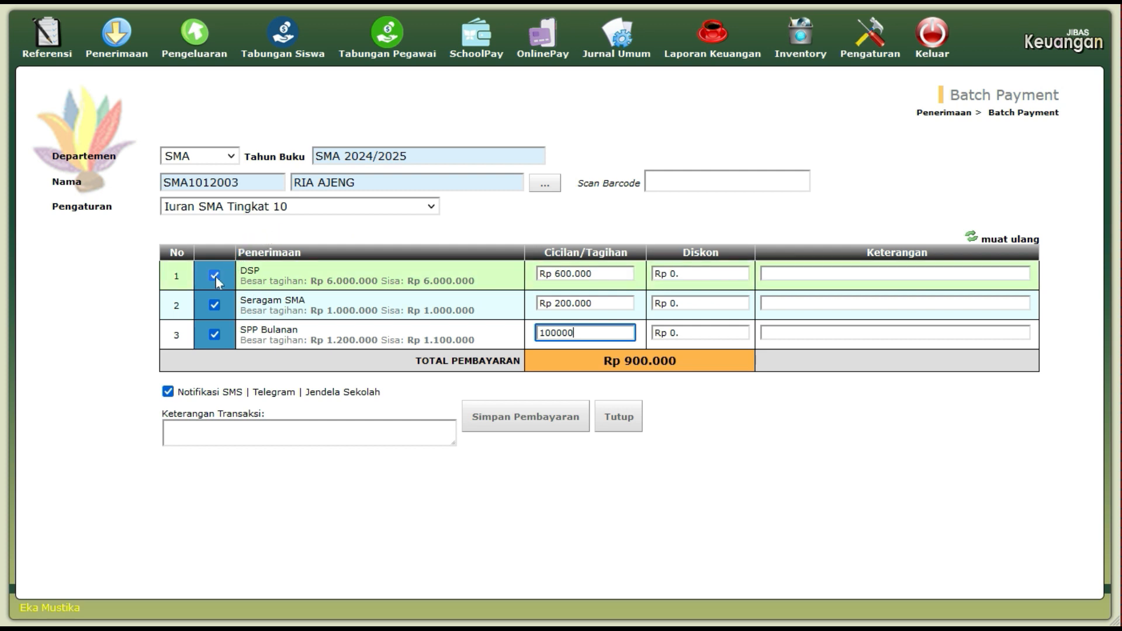
Keep DSP included at Rp 600.000 after trying 500.000, then submit the Rp 900.000 payment.
{"action": "left_click", "coordinate": [215, 276]}
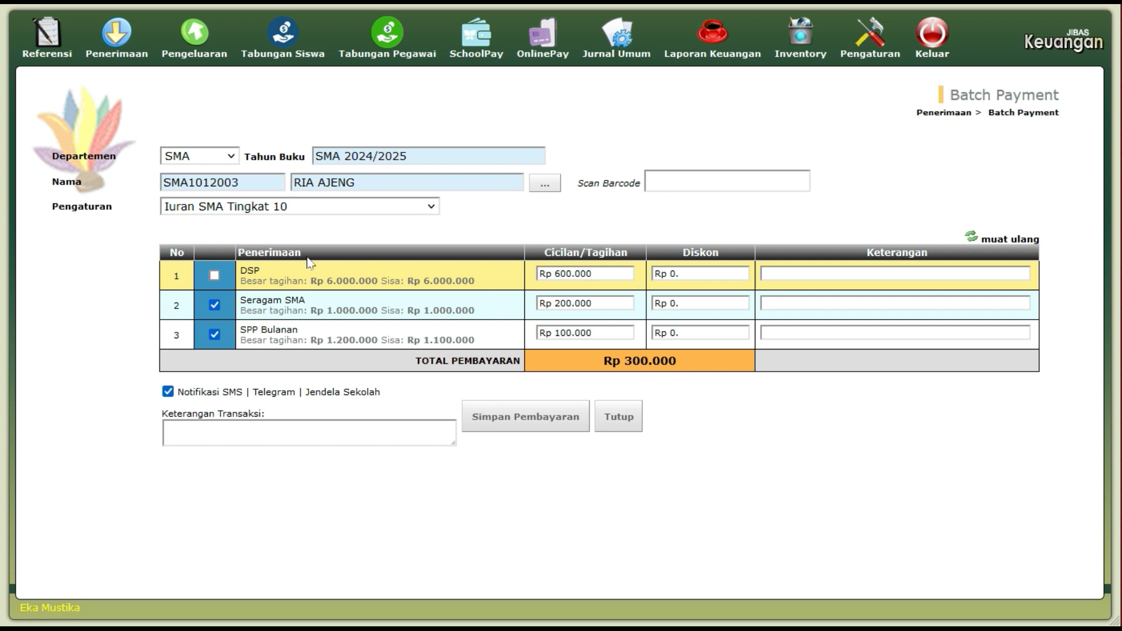
{"action": "left_click", "coordinate": [216, 278]}
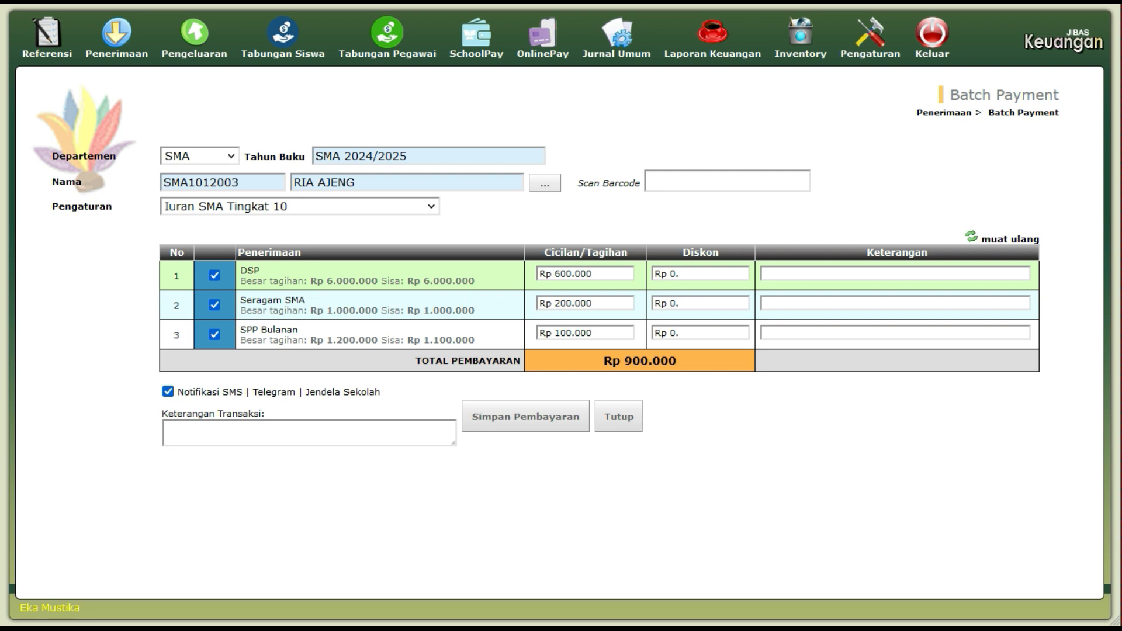
{"action": "left_click", "coordinate": [616, 272]}
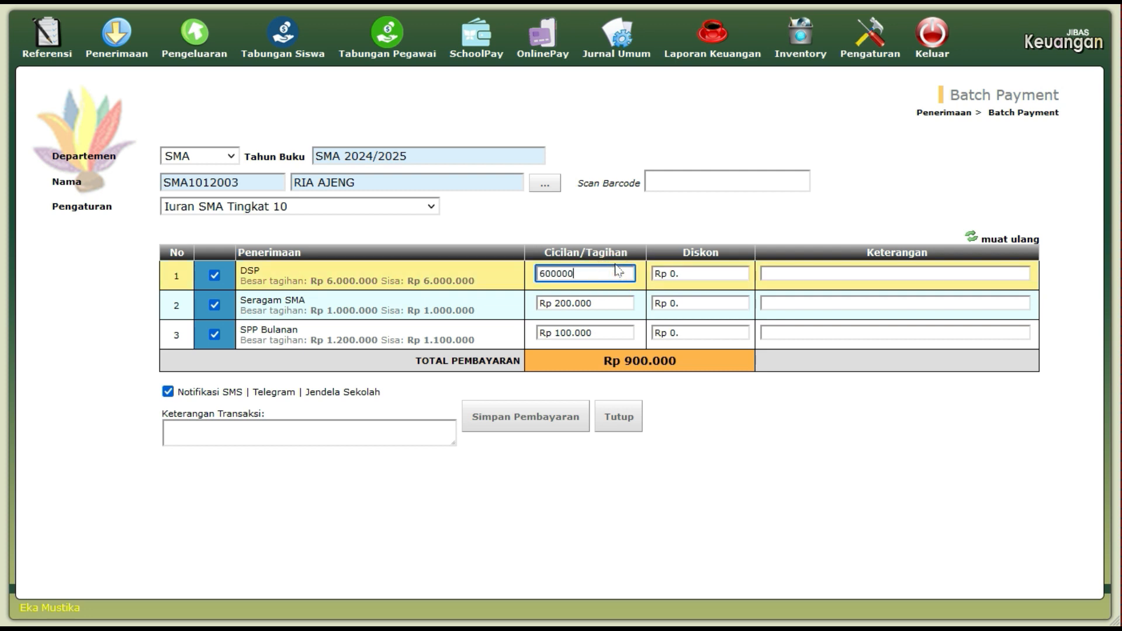
{"action": "key", "text": "Home"}
{"action": "key", "text": "Delete"}
{"action": "type", "text": "5"}
{"action": "left_click", "coordinate": [627, 314]}
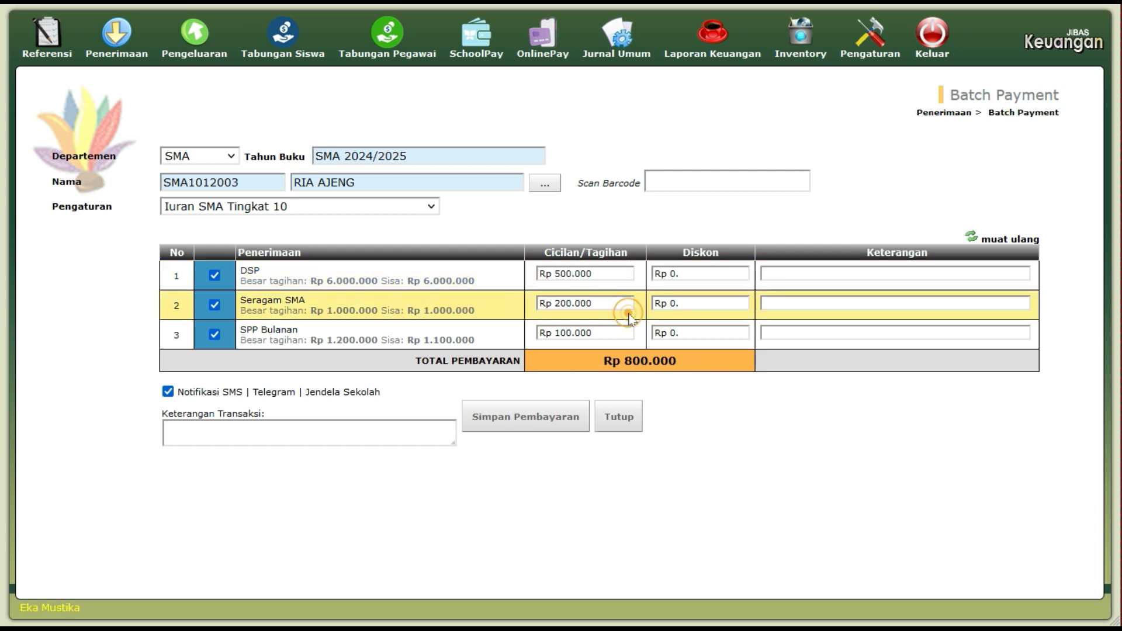
{"action": "left_click", "coordinate": [621, 275]}
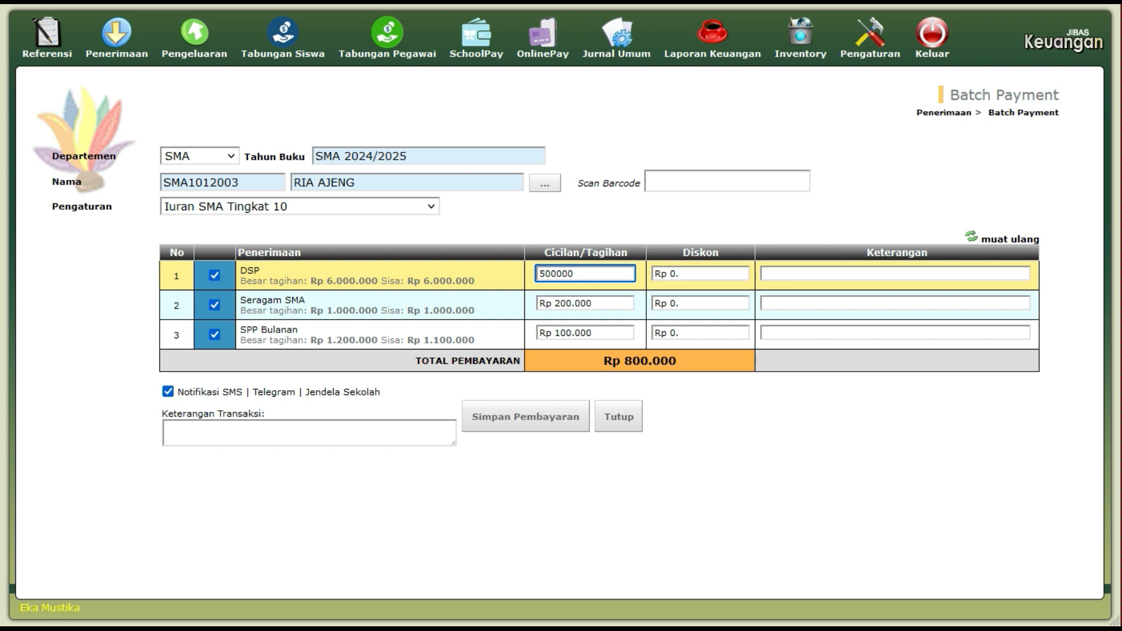
{"action": "type", "text": "6"}
{"action": "left_click", "coordinate": [654, 288]}
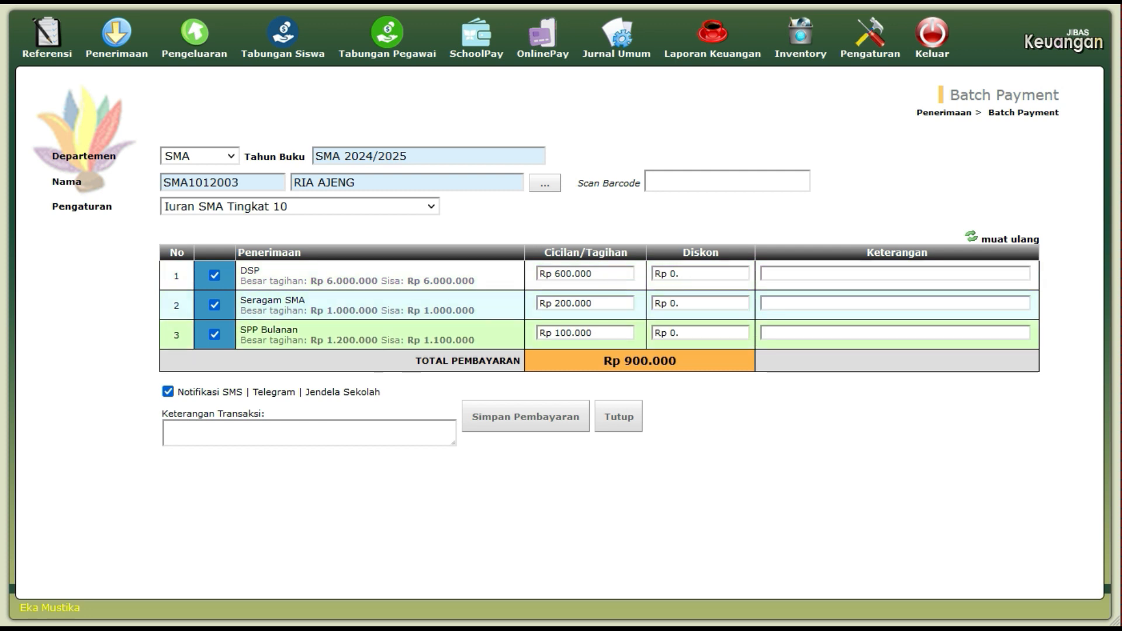
{"action": "left_click", "coordinate": [533, 423]}
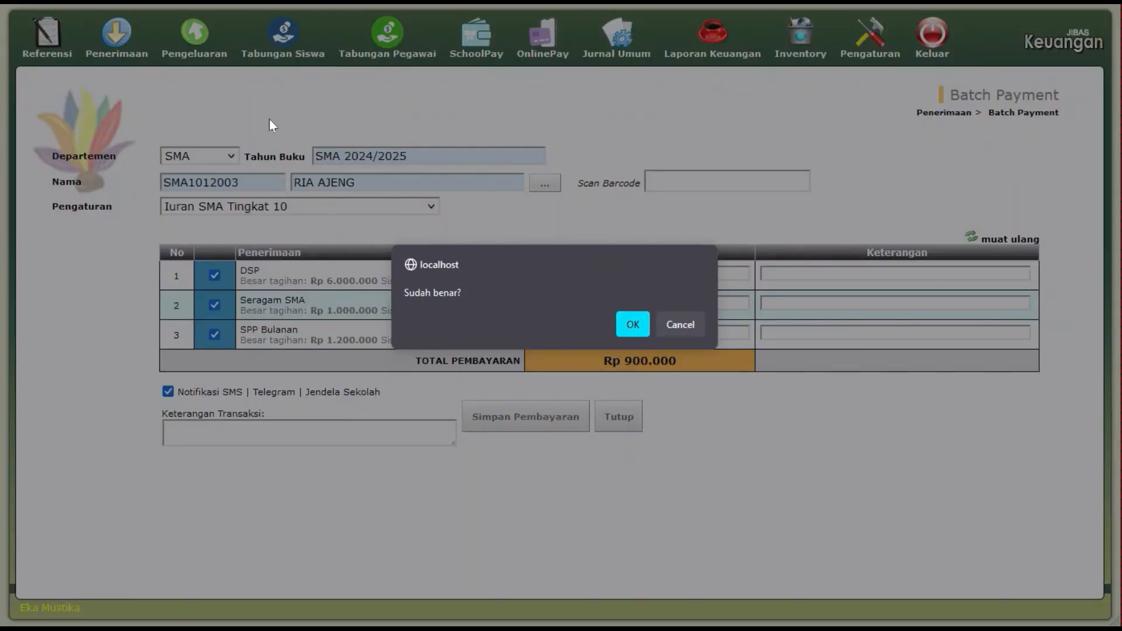
Confirm the Rp 900.000 payment in the 'Sudah benar?' dialog.
{"action": "left_click", "coordinate": [634, 325]}
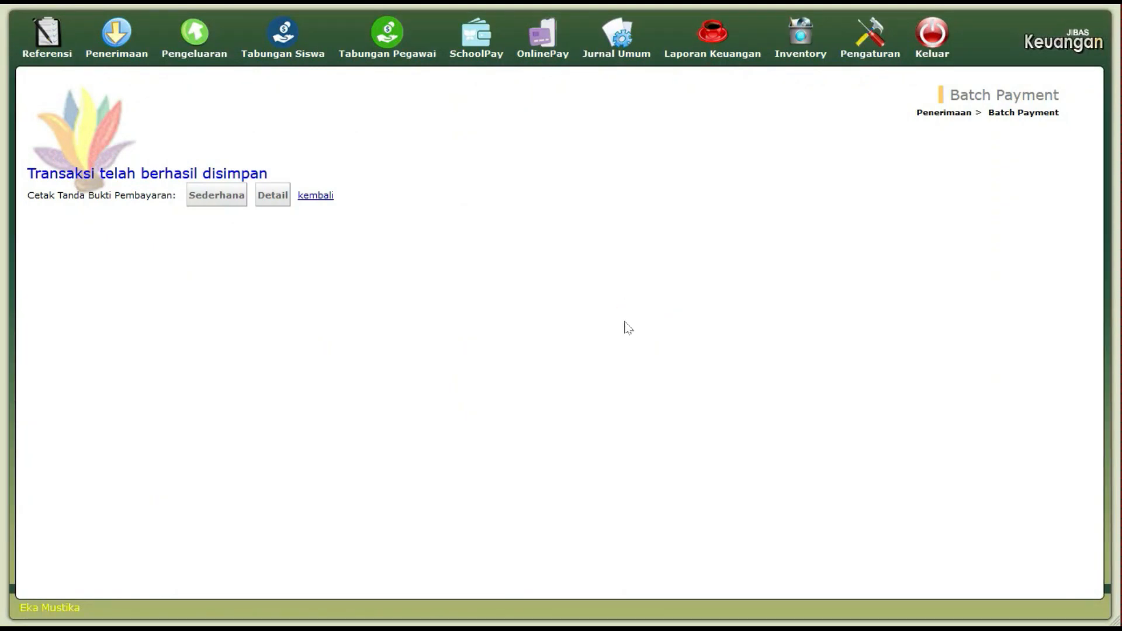